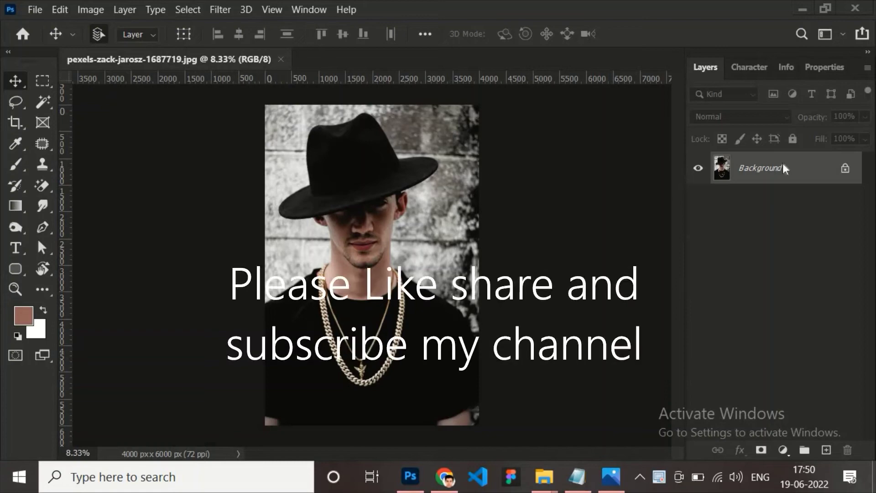
# Duplicate the background photo layer and fit the whole photo in the window
pyautogui.hotkey('ctrl', 'j')
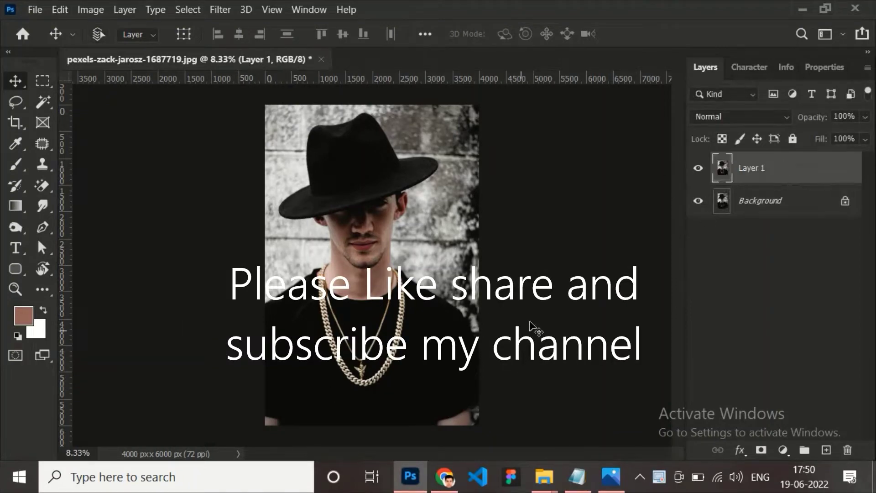
pyautogui.scroll(1, 534, 329)
pyautogui.scroll(1, 591, 311)
pyautogui.hotkey('ctrl', '0')
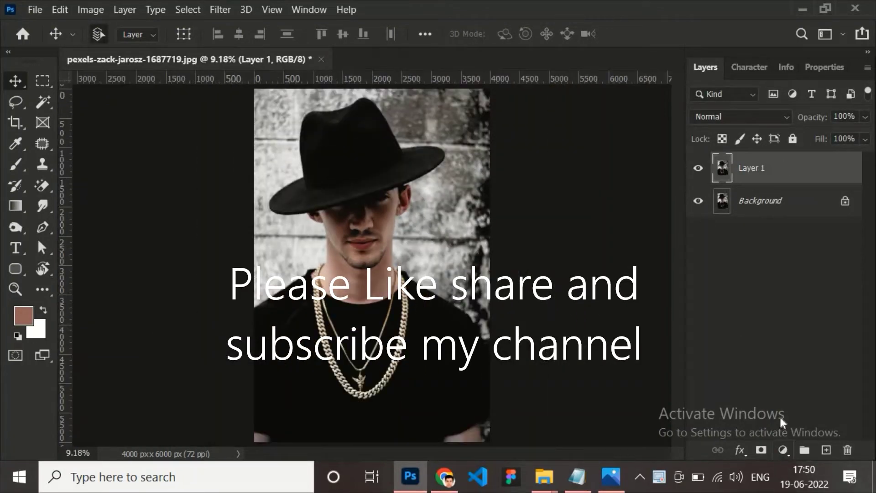
# Add a Color Lookup adjustment using Moonlight.3DL, after briefly trying NightFromDay.CUBE
pyautogui.click(783, 450)
pyautogui.click(778, 362)
pyautogui.click(786, 126)
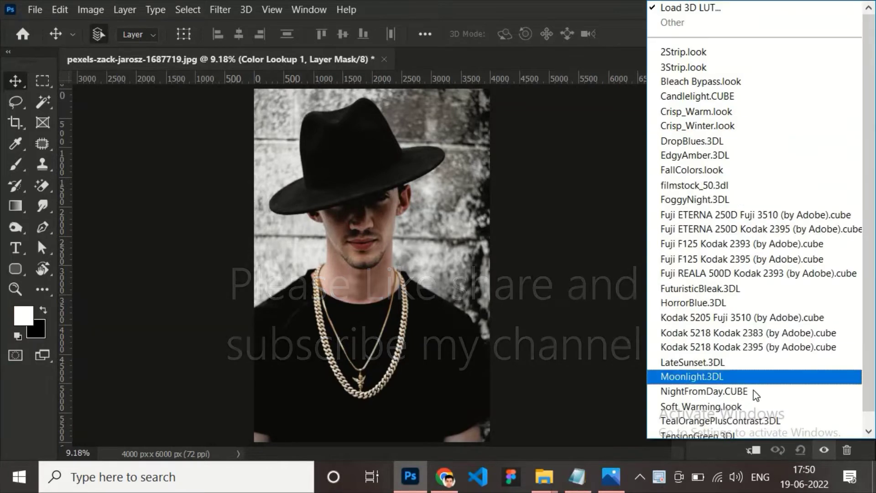
pyautogui.click(747, 377)
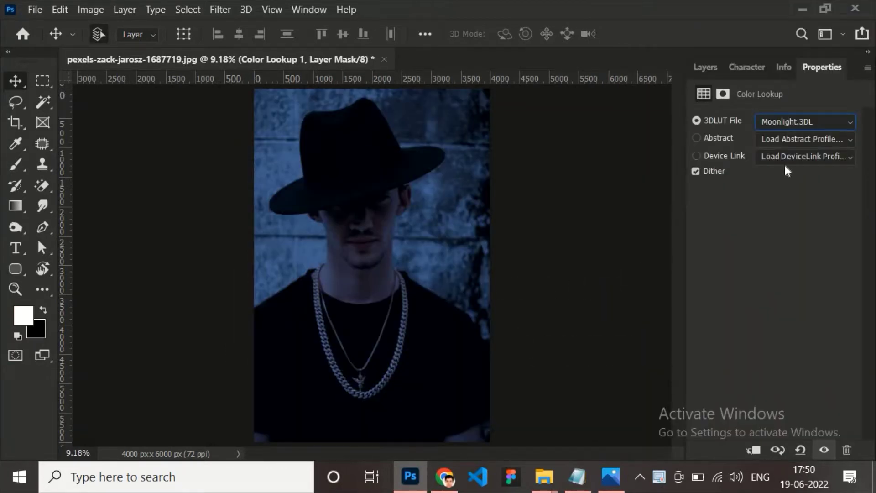
pyautogui.click(799, 122)
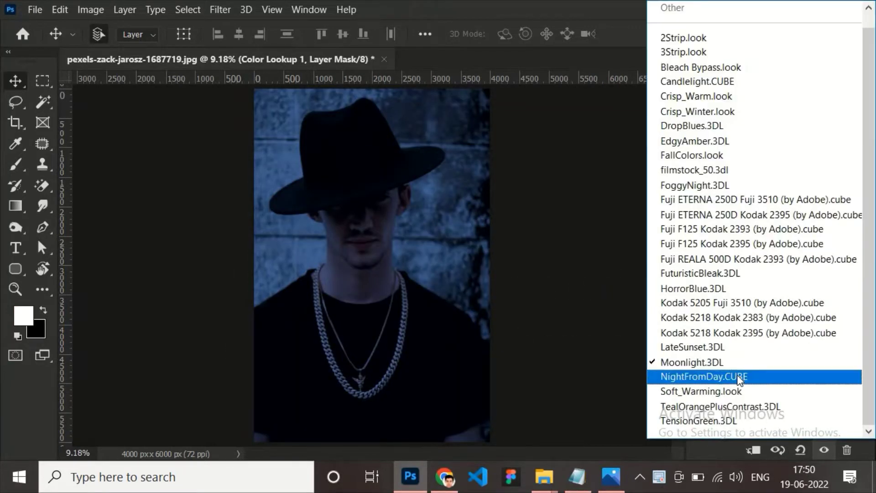
pyautogui.click(739, 377)
pyautogui.click(785, 122)
pyautogui.click(730, 363)
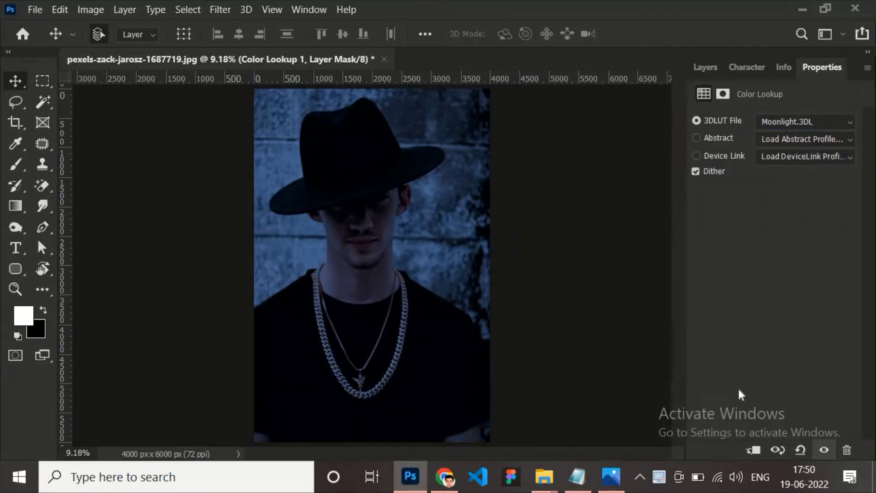
pyautogui.click(706, 67)
# Add a Curves adjustment layer with the curve pulled down to darken the image
pyautogui.click(780, 453)
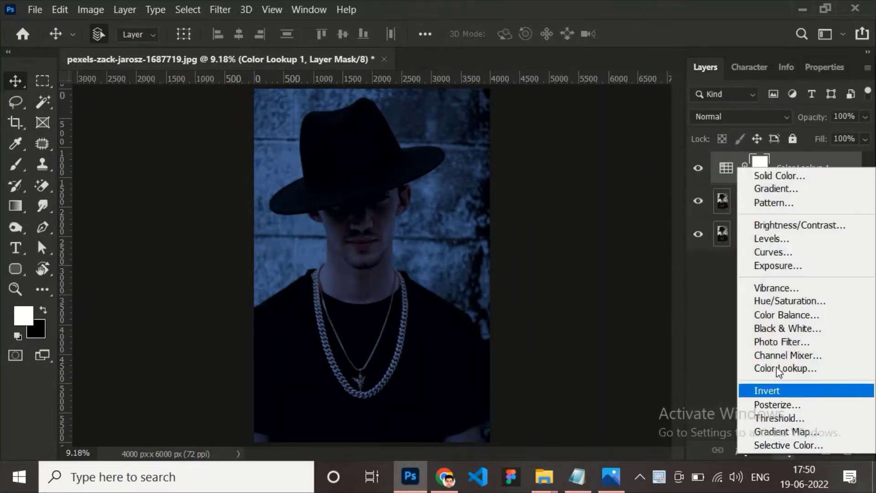
pyautogui.click(776, 252)
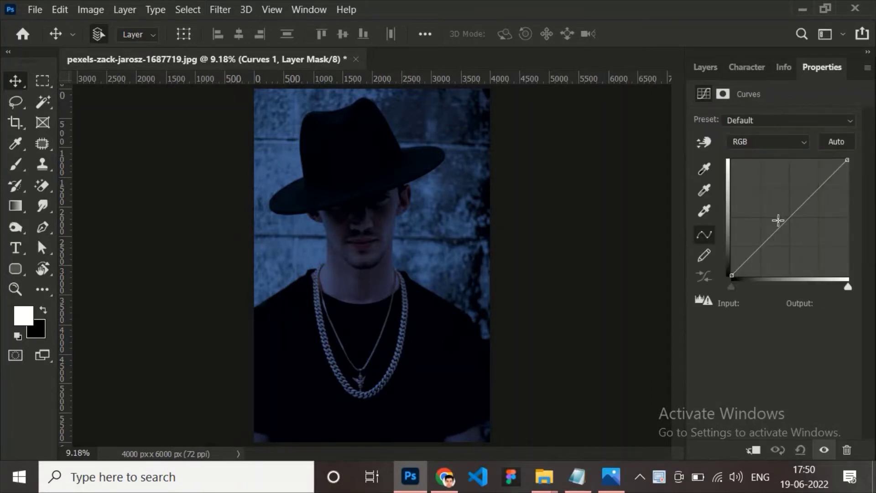
pyautogui.moveTo(778, 219); pyautogui.dragTo(768, 262)
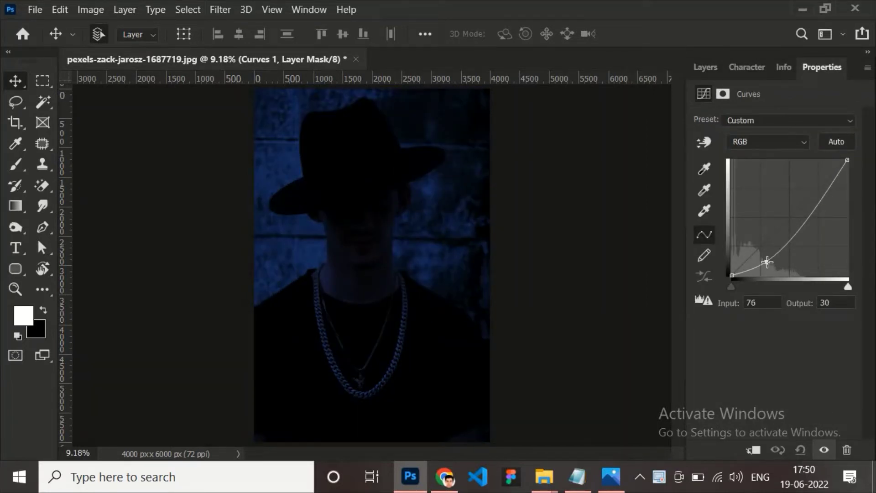
pyautogui.press('F7')
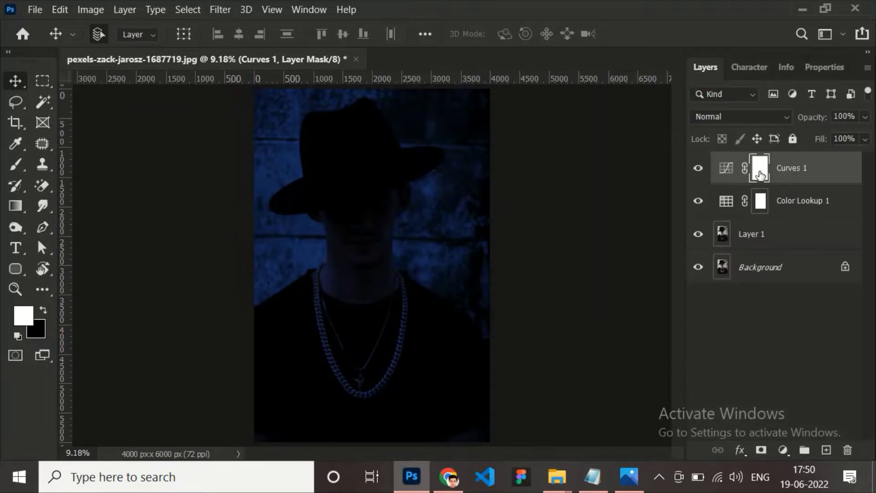
# Group Color Lookup 1 and Curves 1 into Group 1, preview it, and leave it hidden
pyautogui.click(729, 205)
pyautogui.keyDown('shift'); pyautogui.click(727, 176); pyautogui.keyUp('shift')
pyautogui.hotkey('ctrl', 'g')
pyautogui.click(699, 162)
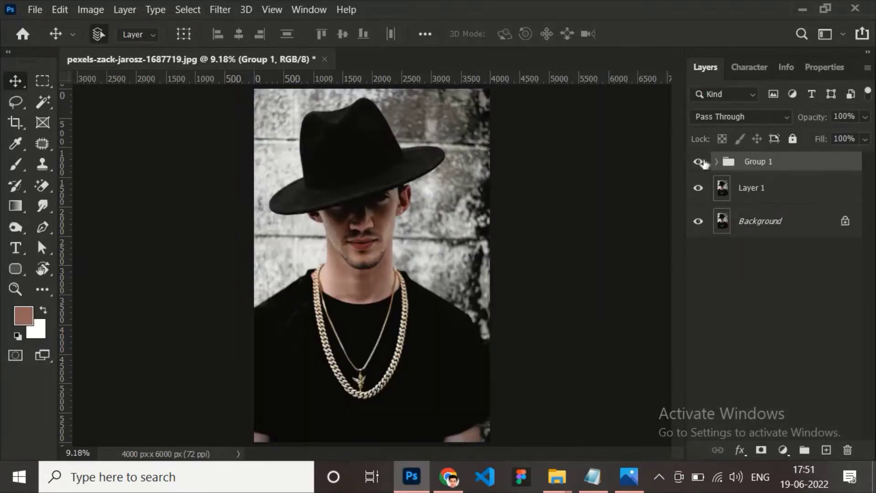
pyautogui.click(699, 162)
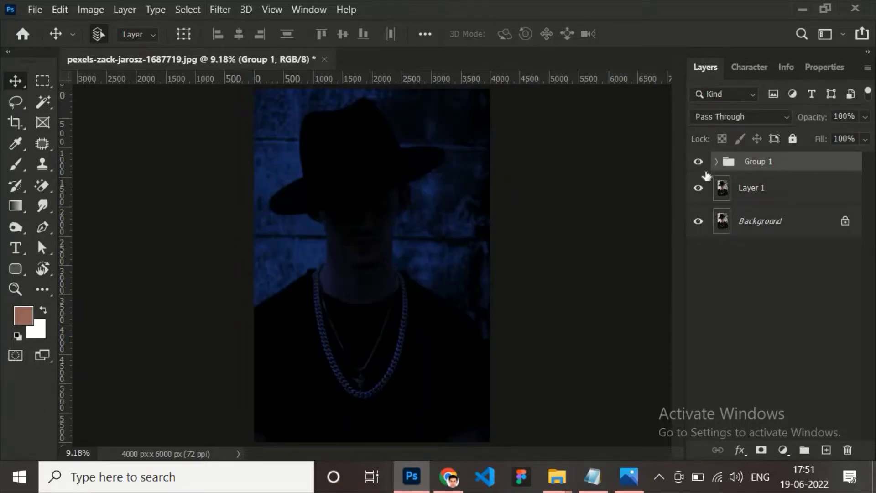
pyautogui.click(699, 162)
# Locate and select the fire flame PNG in the Desktop folder of File Explorer
pyautogui.moveTo(557, 476)
pyautogui.click(578, 424)
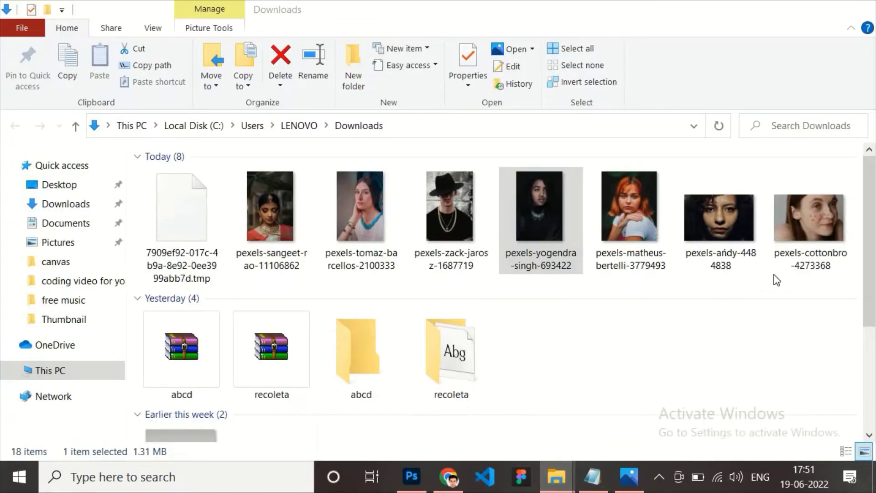
pyautogui.click(62, 189)
pyautogui.scroll(-3, 505, 372)
pyautogui.click(720, 286)
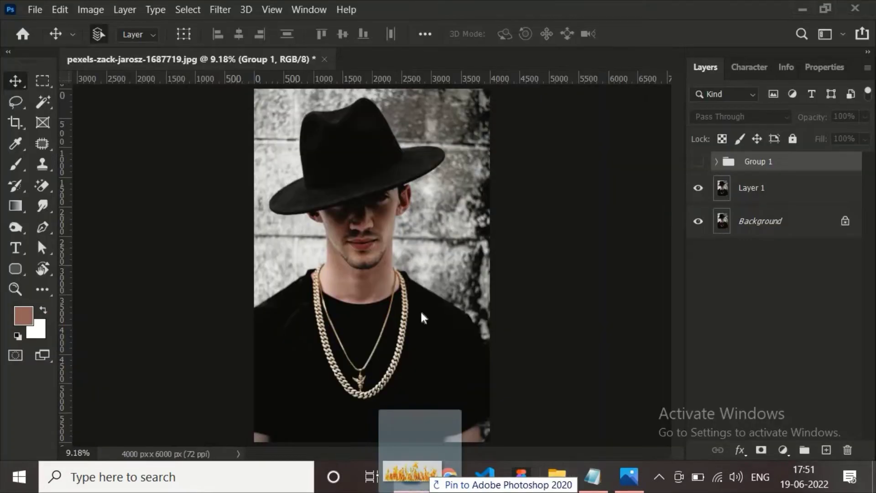
# Place the fire image on the portrait, remove it again, and open a new Chrome tab
pyautogui.moveTo(720, 284); pyautogui.dragTo(398, 279)
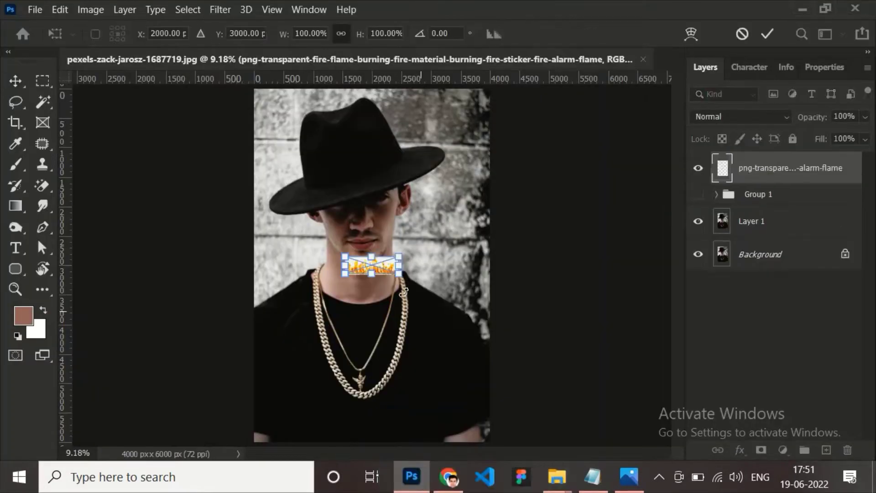
pyautogui.press('Return')
pyautogui.press('Delete')
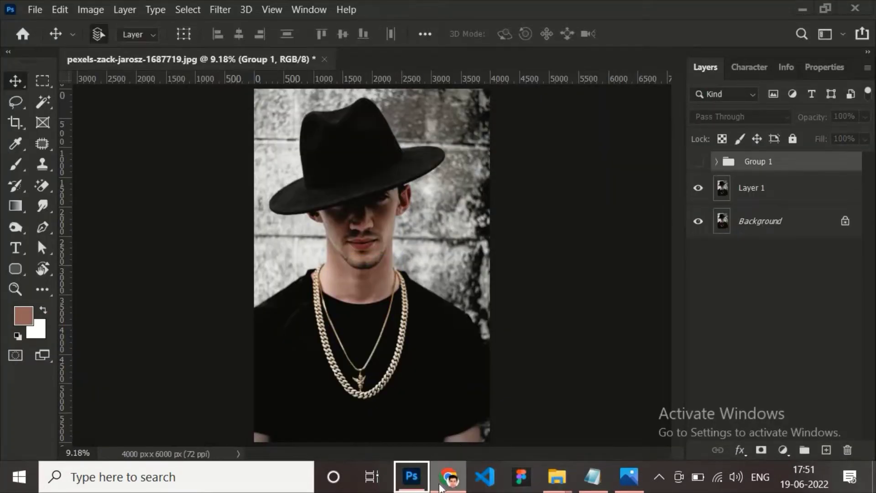
pyautogui.rightClick(448, 477)
pyautogui.click(449, 477)
# Search for 'bg remove' and open the remove.bg website
pyautogui.hotkey('ctrl', 't')
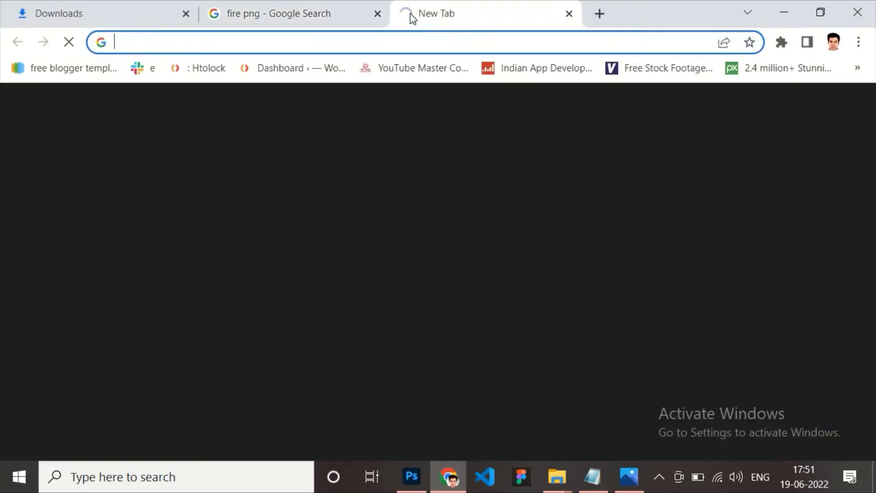
pyautogui.write('bg')
pyautogui.press('Down')
pyautogui.press('Return')
pyautogui.click(175, 248)
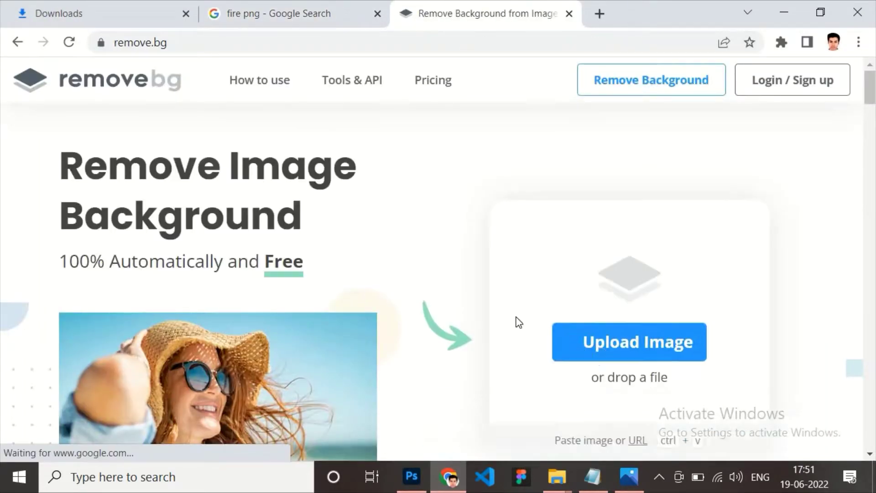
# Upload the fire flame PNG to remove.bg and download the background-free result
pyautogui.click(594, 349)
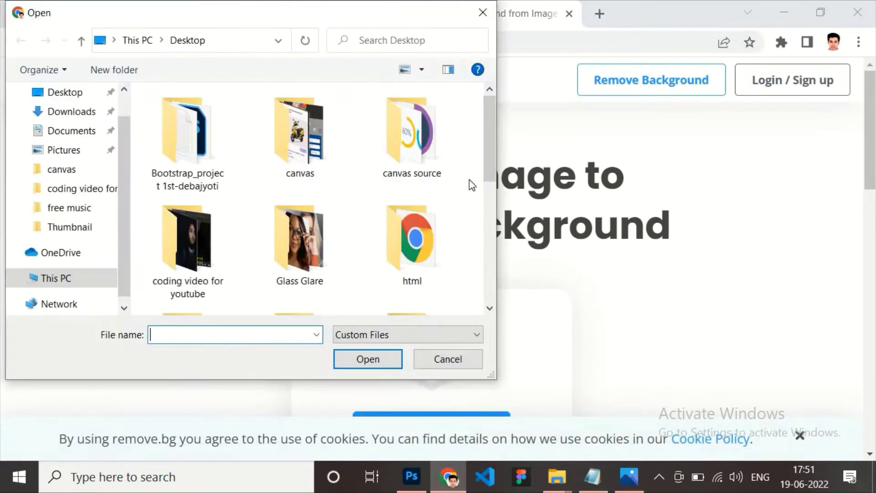
pyautogui.scroll(-2, 488, 215)
pyautogui.scroll(-2, 488, 215)
pyautogui.click(188, 247)
pyautogui.click(359, 355)
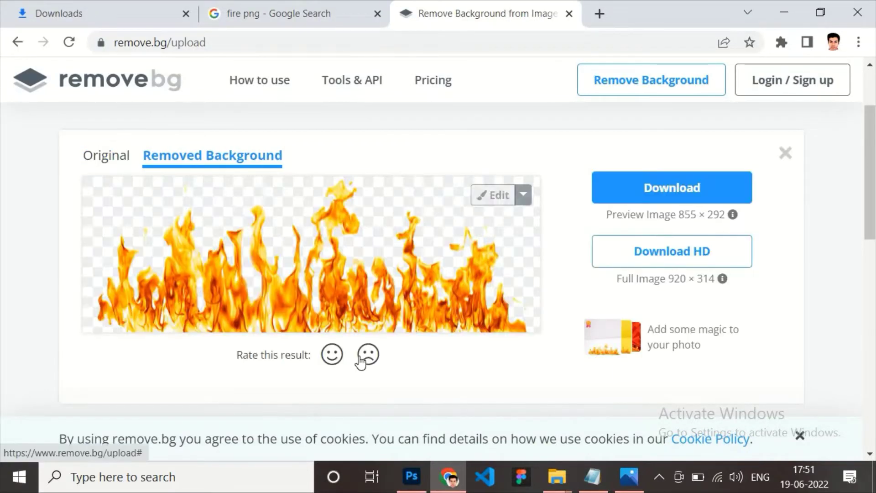
pyautogui.click(652, 194)
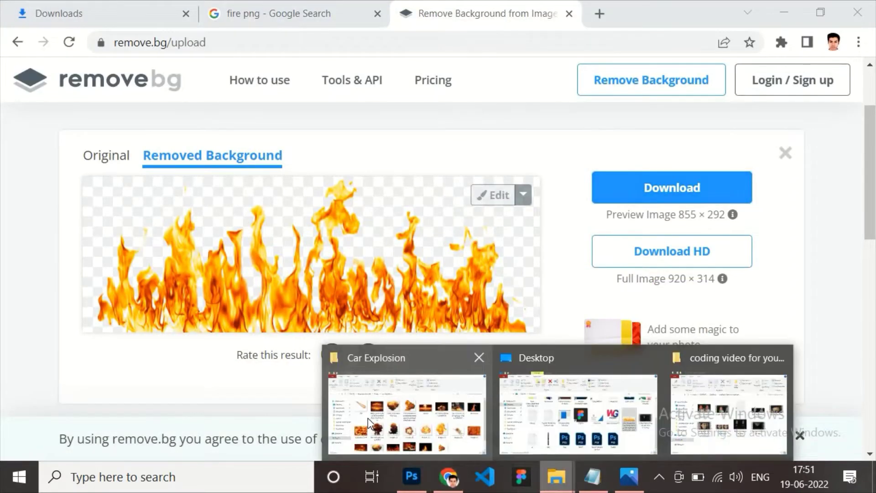
# Drag the removebg fire PNG from Downloads into the portrait, scale it, and move it onto the hat brim
pyautogui.click(368, 419)
pyautogui.click(64, 203)
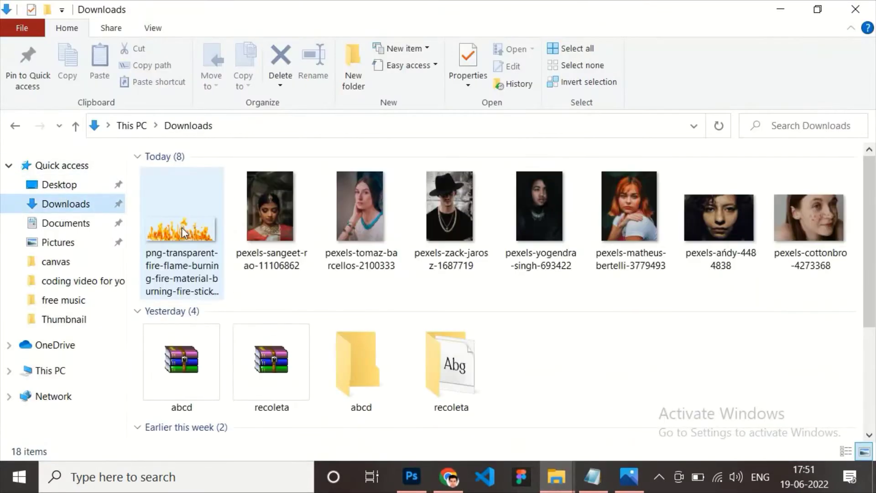
pyautogui.moveTo(182, 227)
pyautogui.mouseDown()
pyautogui.moveTo(395, 446)
pyautogui.moveTo(443, 309)
pyautogui.moveTo(502, 336)
pyautogui.mouseUp()
pyautogui.press('Return')
pyautogui.moveTo(450, 300); pyautogui.dragTo(352, 191)
pyautogui.hotkey('ctrl', 't')
# Warp the flames to stretch down the left hat brim, taller on the left, and commit
pyautogui.rightClick(362, 199)
pyautogui.click(388, 361)
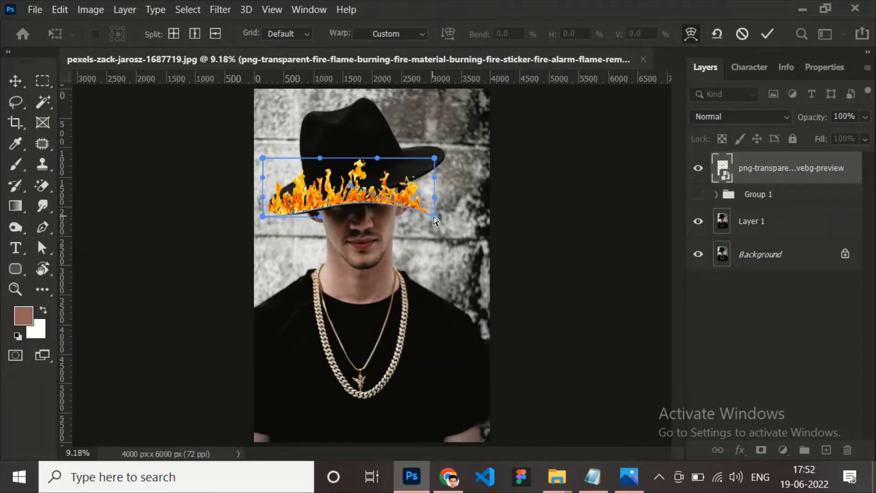
pyautogui.moveTo(435, 196); pyautogui.dragTo(412, 187)
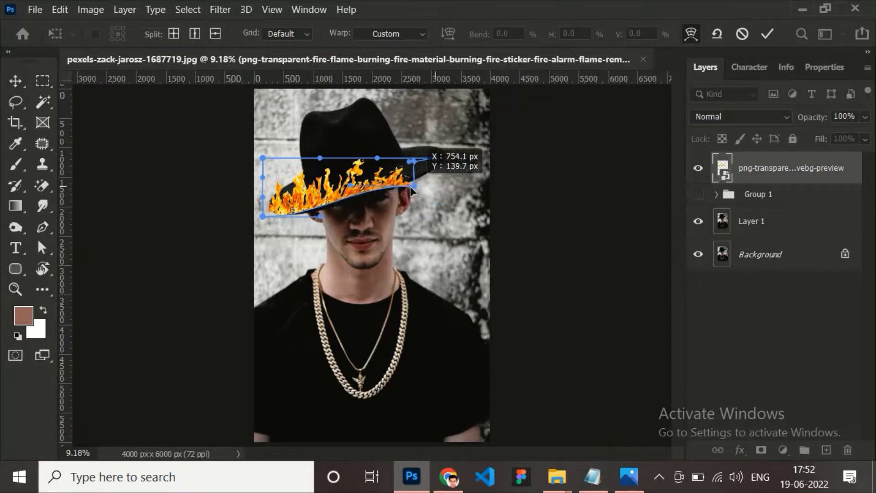
pyautogui.moveTo(337, 201)
pyautogui.mouseDown()
pyautogui.moveTo(272, 205)
pyautogui.moveTo(266, 217)
pyautogui.mouseUp()
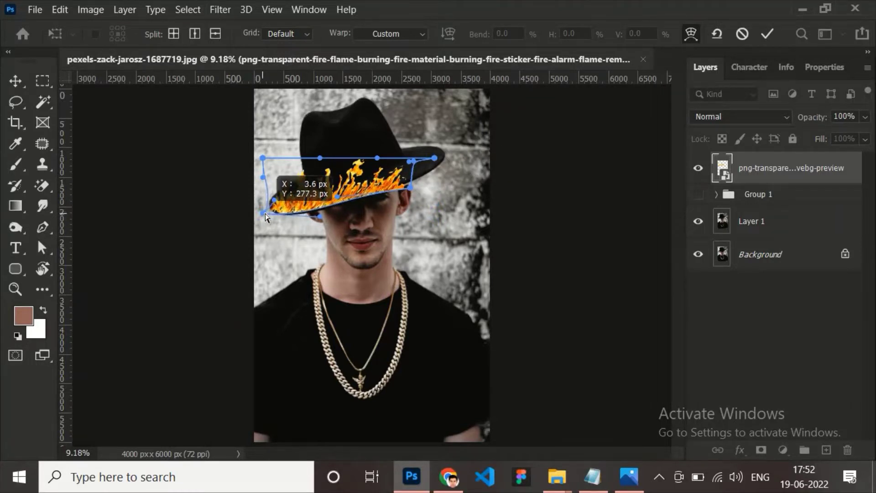
pyautogui.moveTo(308, 190)
pyautogui.mouseDown()
pyautogui.moveTo(331, 164)
pyautogui.moveTo(300, 158)
pyautogui.mouseUp()
pyautogui.moveTo(317, 197); pyautogui.dragTo(313, 206)
pyautogui.moveTo(411, 189); pyautogui.dragTo(412, 184)
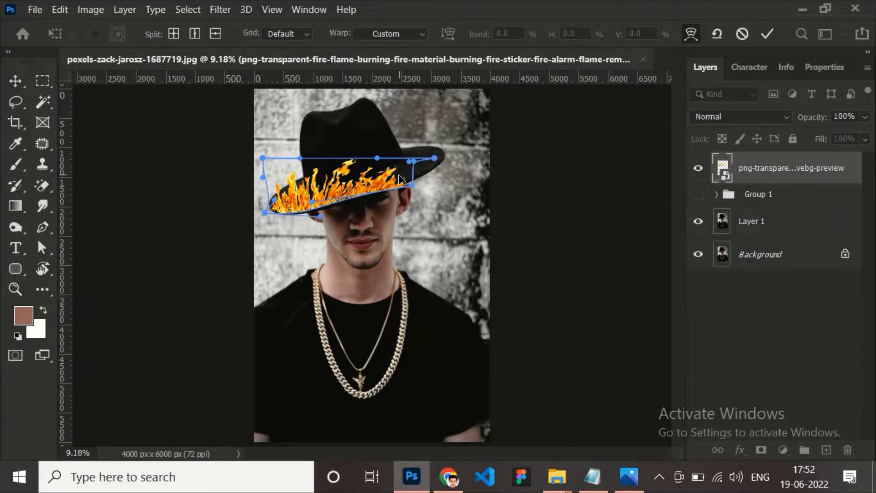
pyautogui.press('Return')
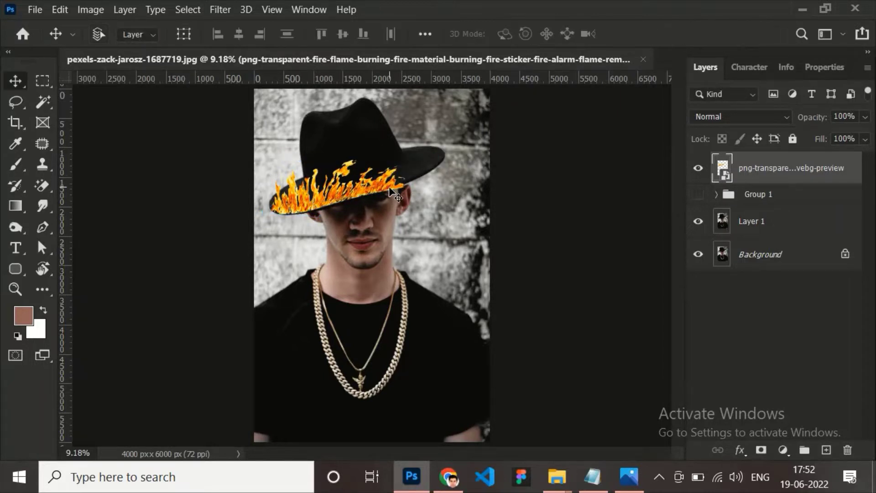
# Re-warp the flames, pulling the top-right corner and lower-right edge in along the brim
pyautogui.hotkey('ctrl', 't')
pyautogui.rightClick(389, 186)
pyautogui.click(445, 354)
pyautogui.moveTo(400, 179); pyautogui.dragTo(434, 159)
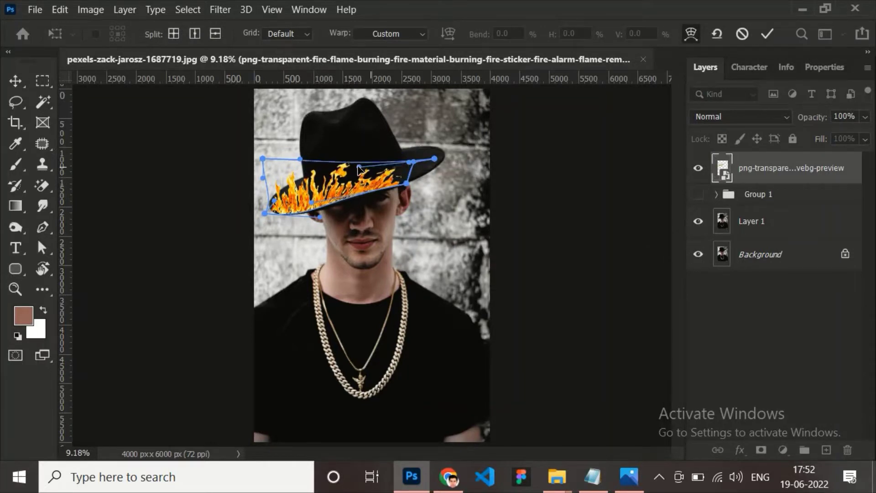
pyautogui.moveTo(359, 167); pyautogui.dragTo(354, 144)
pyautogui.moveTo(363, 176)
pyautogui.mouseDown()
pyautogui.moveTo(335, 181)
pyautogui.moveTo(404, 188)
pyautogui.moveTo(348, 178)
pyautogui.moveTo(374, 185)
pyautogui.mouseUp()
pyautogui.hotkey('ctrl', 'z')
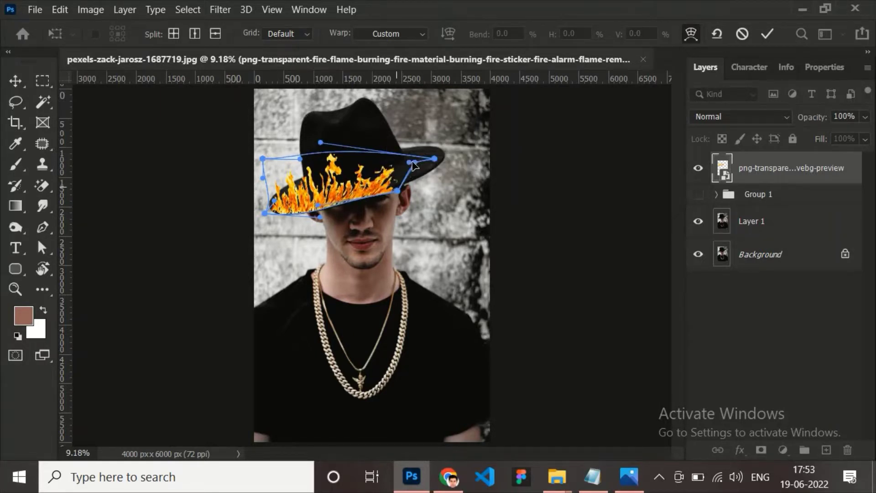
pyautogui.moveTo(434, 159); pyautogui.dragTo(392, 140)
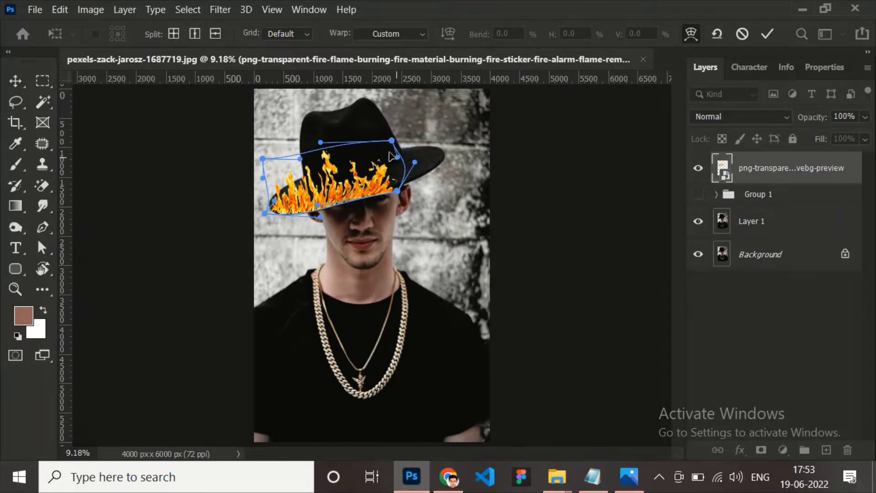
pyautogui.moveTo(398, 192)
pyautogui.mouseDown()
pyautogui.moveTo(507, 115)
pyautogui.moveTo(478, 130)
pyautogui.mouseUp()
pyautogui.press('Return')
pyautogui.hotkey('ctrl', 't')
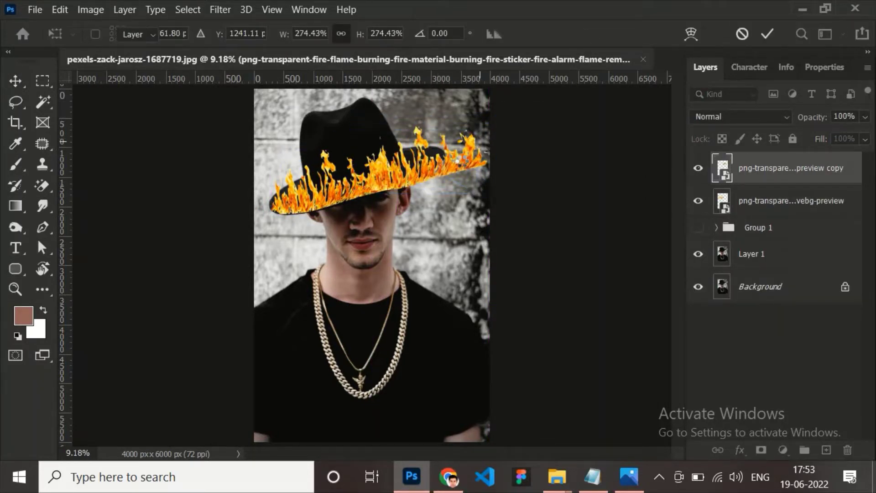
# Move the flame copy along the right brim and warp its corners to follow the brim
pyautogui.press('Return')
pyautogui.moveTo(450, 171); pyautogui.dragTo(459, 165)
pyautogui.hotkey('ctrl', 't')
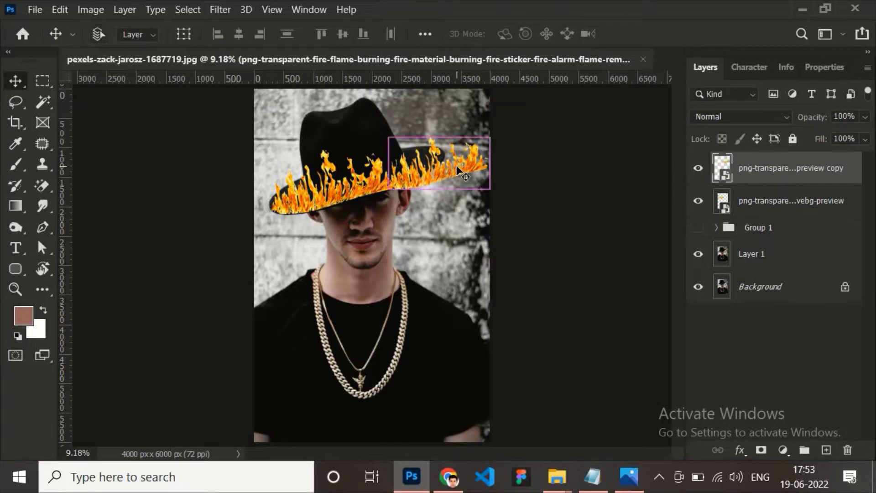
pyautogui.rightClick(456, 166)
pyautogui.click(498, 336)
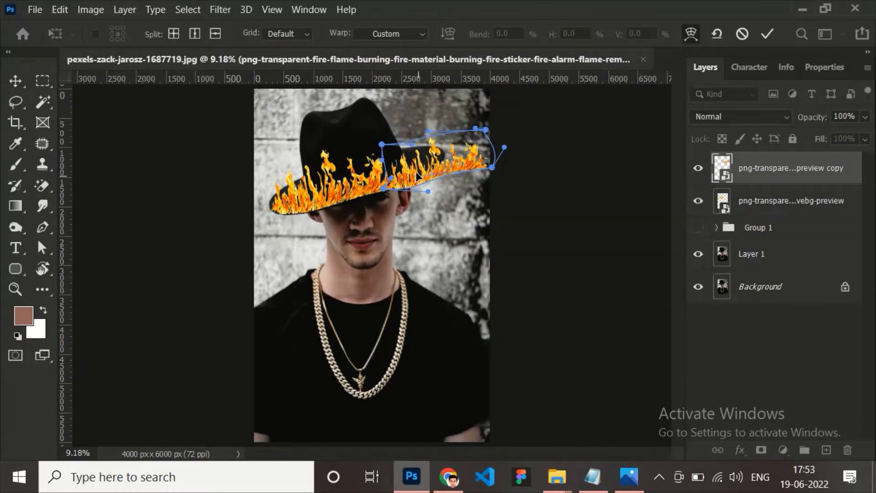
pyautogui.moveTo(416, 172)
pyautogui.mouseDown()
pyautogui.moveTo(400, 185)
pyautogui.moveTo(427, 157)
pyautogui.moveTo(398, 121)
pyautogui.mouseUp()
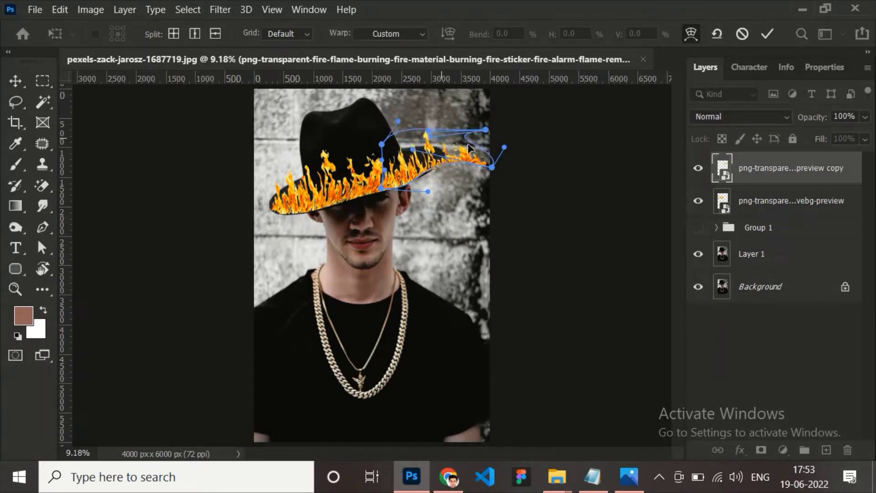
pyautogui.moveTo(486, 129); pyautogui.dragTo(448, 109)
pyautogui.moveTo(492, 167)
pyautogui.mouseDown()
pyautogui.moveTo(462, 157)
pyautogui.moveTo(423, 179)
pyautogui.moveTo(430, 181)
pyautogui.mouseUp()
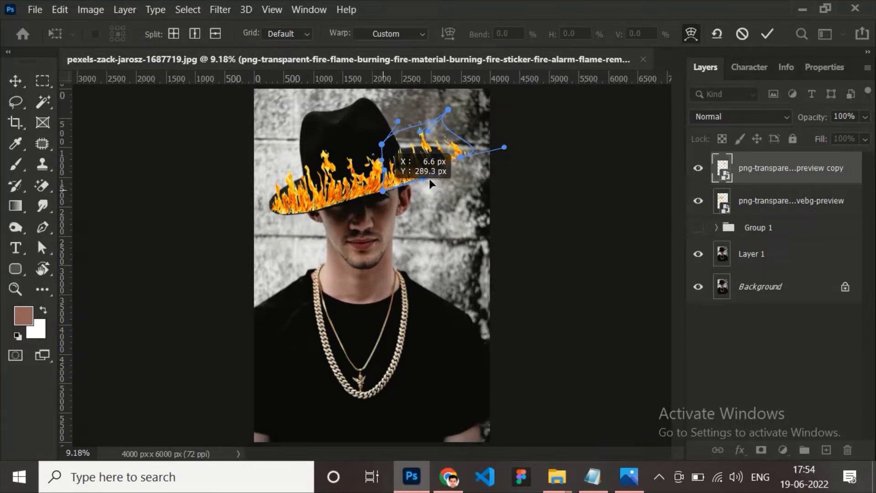
pyautogui.moveTo(461, 150)
pyautogui.mouseDown()
pyautogui.moveTo(490, 150)
pyautogui.moveTo(448, 154)
pyautogui.mouseUp()
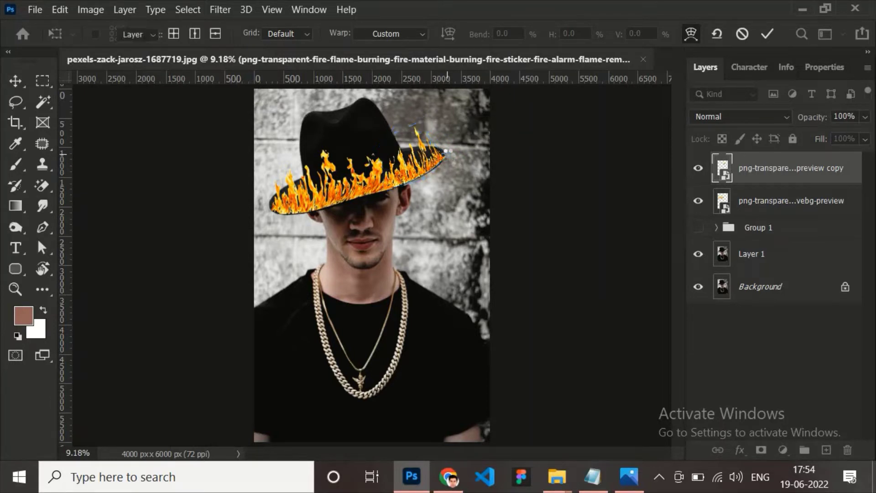
pyautogui.press('Return')
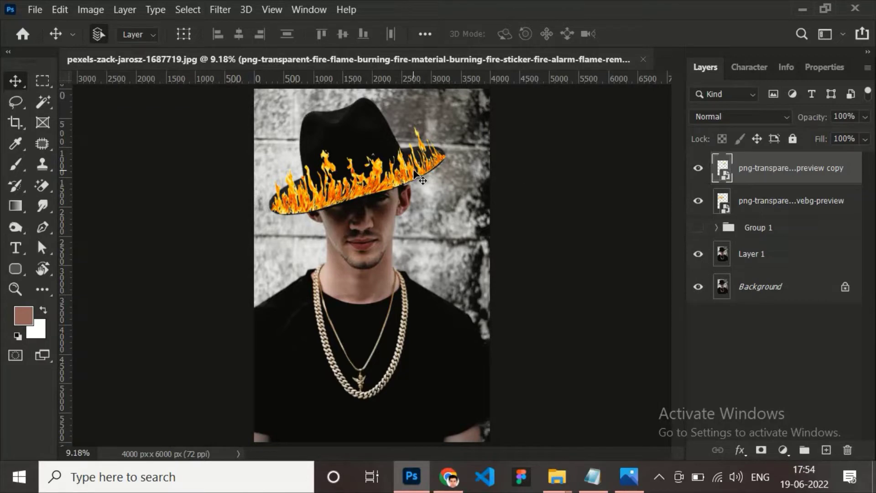
# Zoom in and warp the flame copy further to bend around the right end of the brim
pyautogui.hotkey('alt', 'shift', '[')
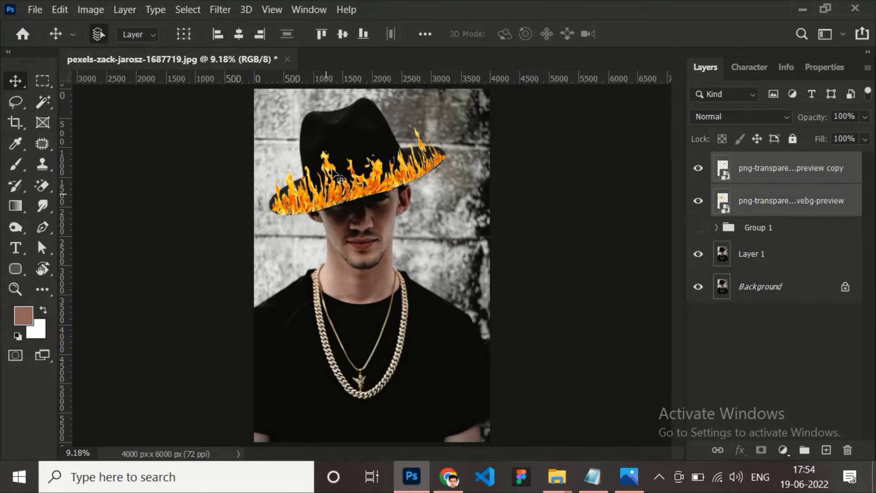
pyautogui.hotkey('ctrl', '+')
pyautogui.hotkey('ctrl', '+')
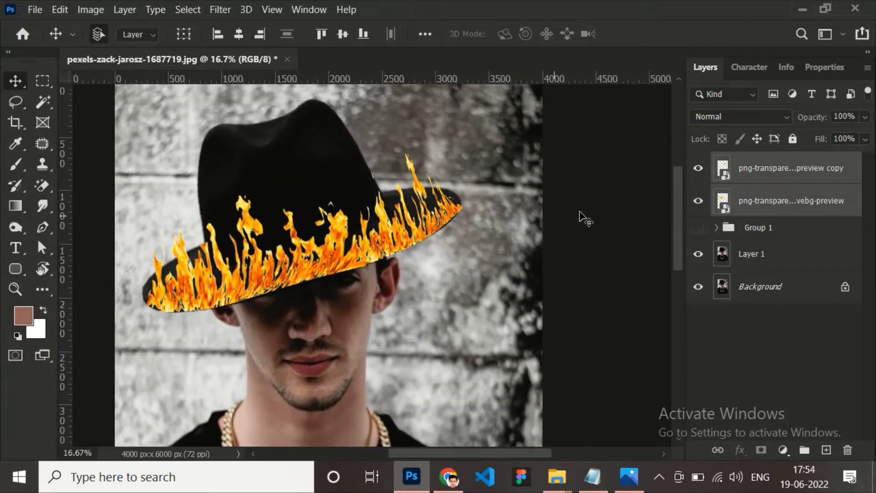
pyautogui.click(431, 225)
pyautogui.hotkey('ctrl', 't')
pyautogui.rightClick(431, 226)
pyautogui.click(461, 363)
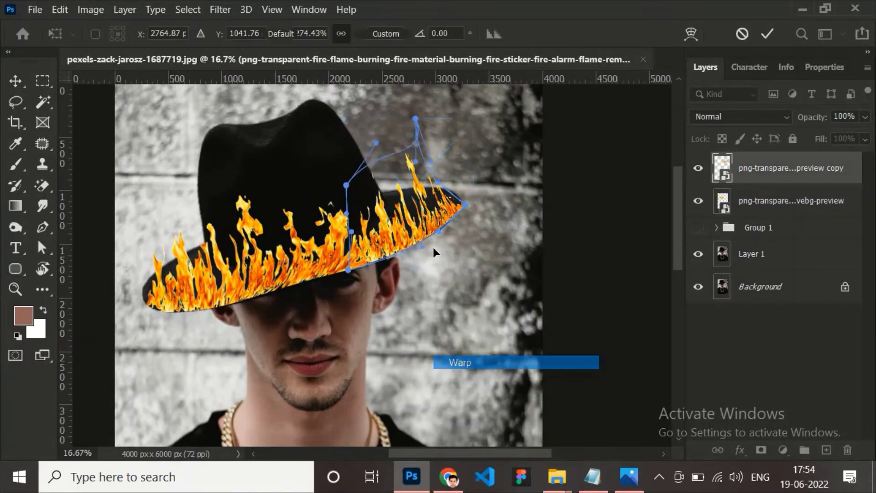
pyautogui.moveTo(441, 224); pyautogui.dragTo(435, 192)
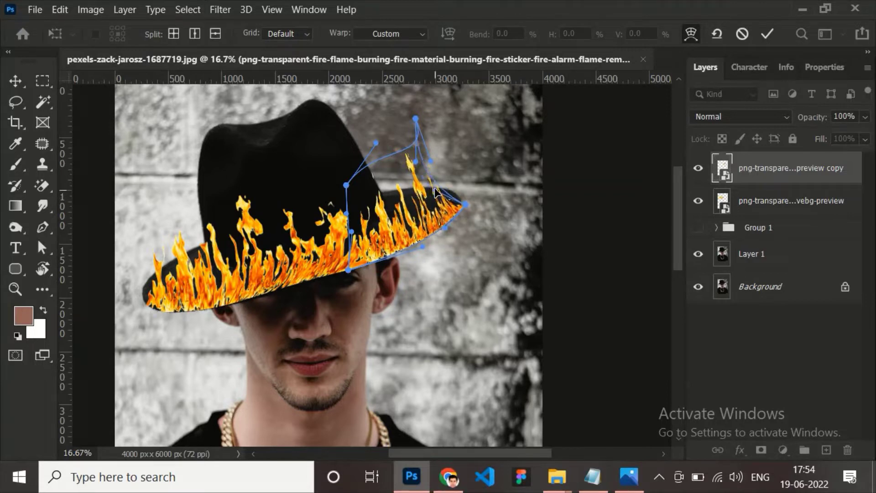
pyautogui.press('Return')
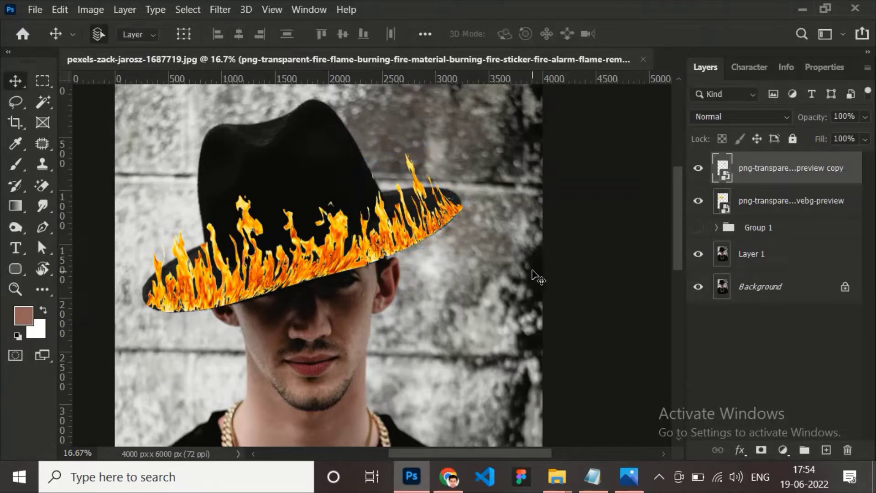
pyautogui.hotkey('ctrl', '-')
pyautogui.hotkey('ctrl', '-')
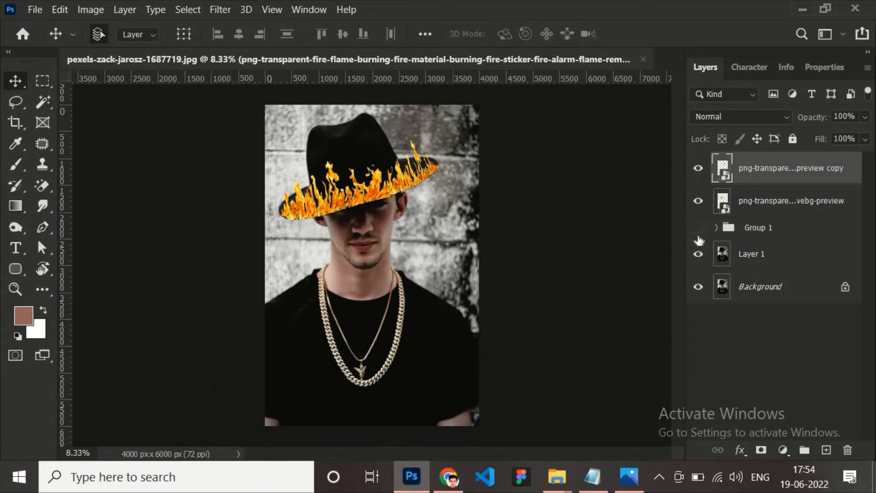
# Turn on the Group 1 blue grade and add a layer mask to it
pyautogui.click(698, 227)
pyautogui.click(698, 228)
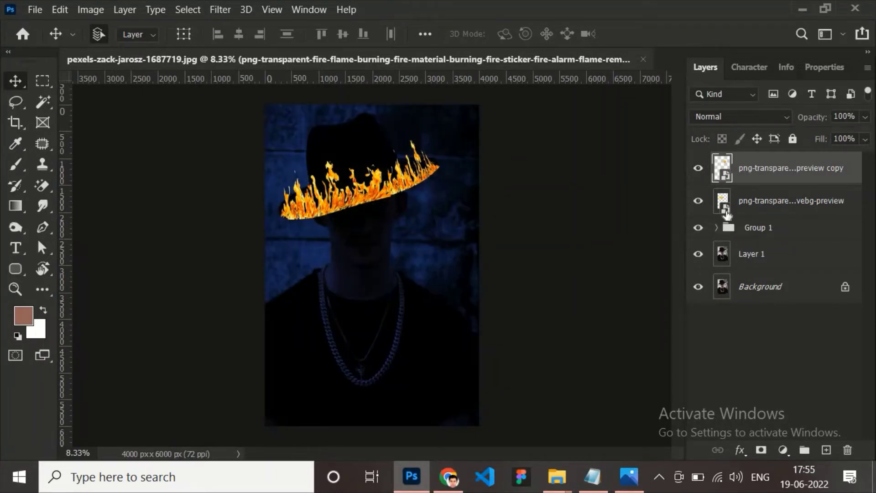
pyautogui.click(739, 231)
pyautogui.click(761, 450)
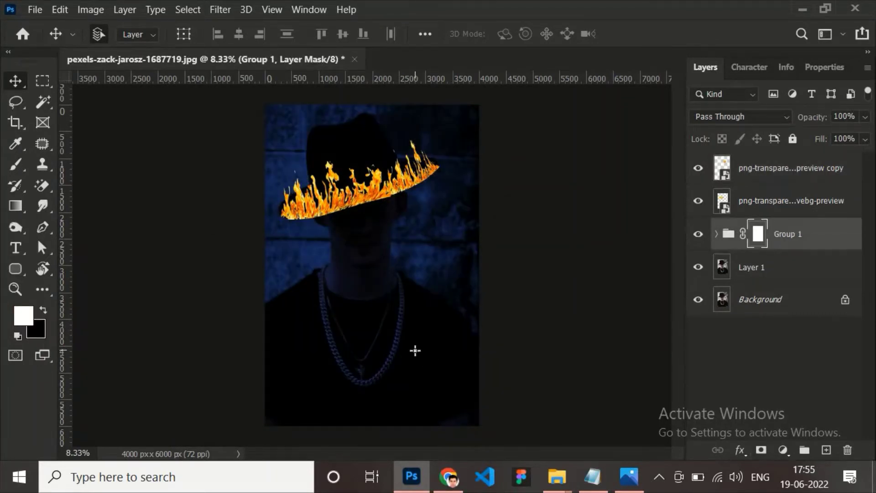
# Brush on the Group 1 mask, zoomed in on the face, alternating black and white
pyautogui.press('b')
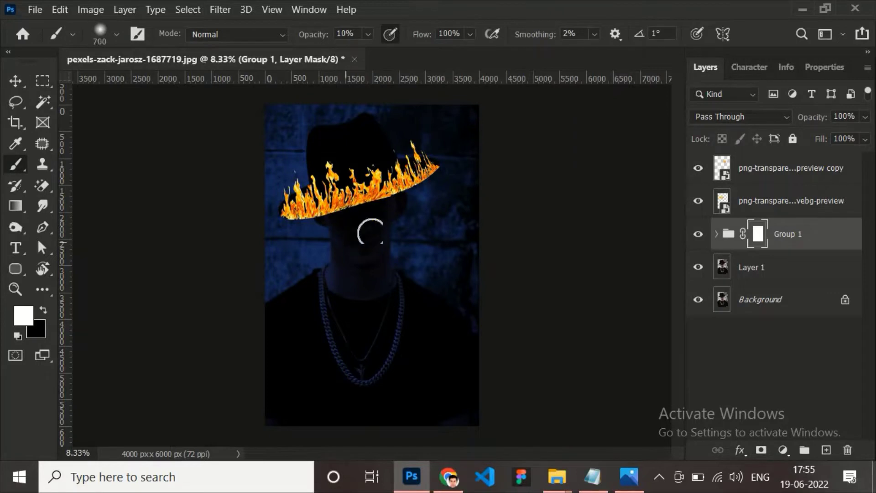
pyautogui.moveTo(370, 232); pyautogui.dragTo(365, 280)
pyautogui.press('x')
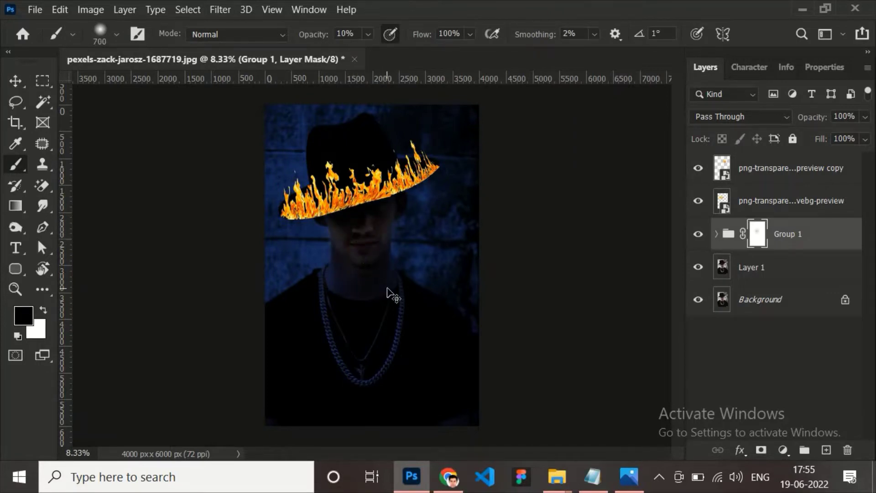
pyautogui.hotkey('ctrl', '+')
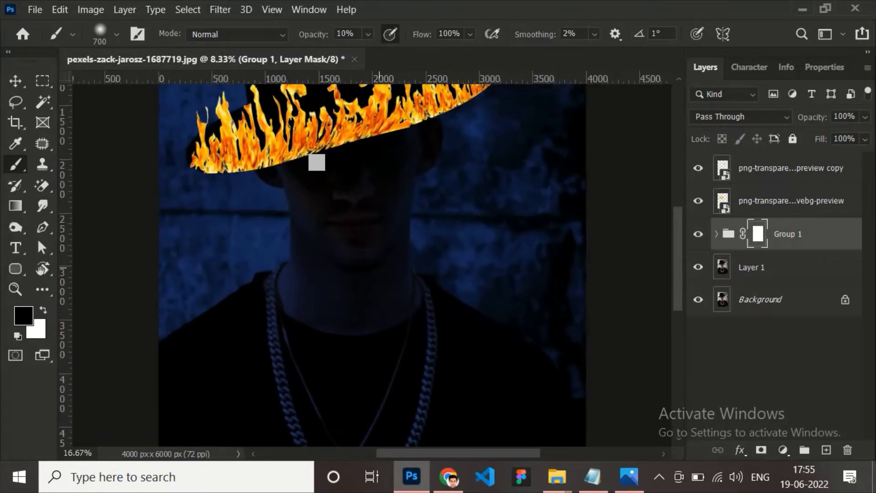
pyautogui.press('[')
pyautogui.press('[')
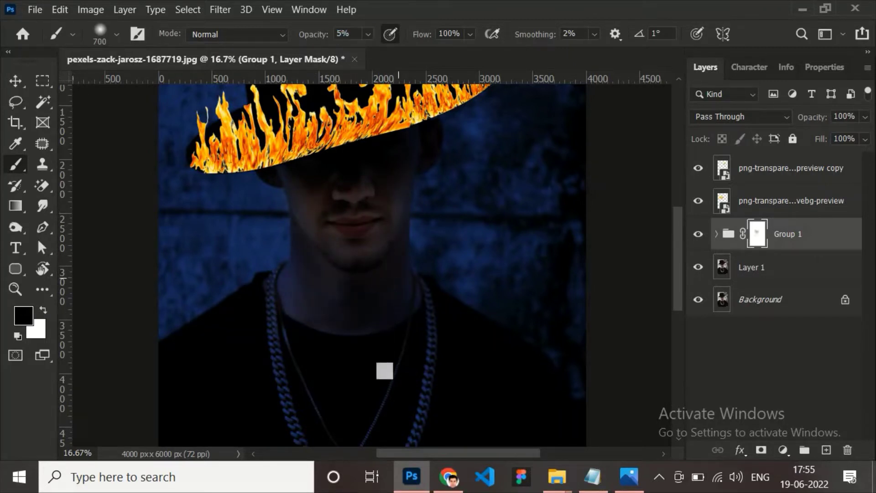
pyautogui.press('x')
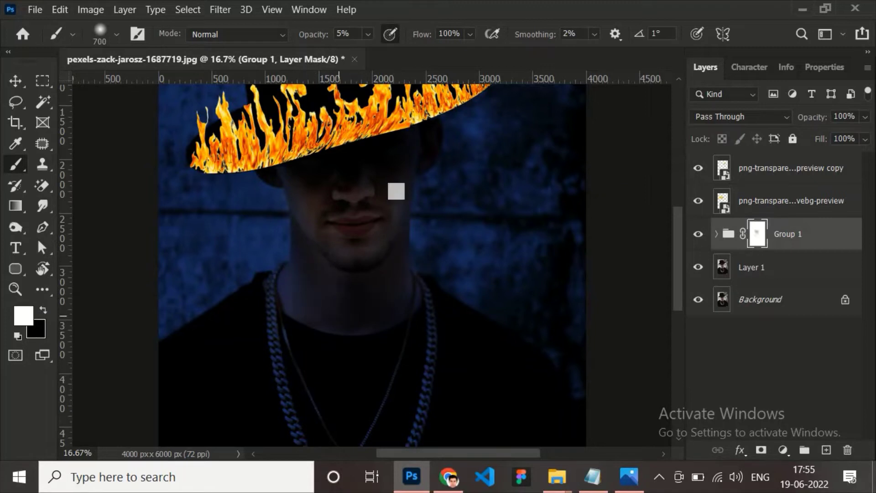
# Refine the mask with adjusted brush sizes and set the brush opacity to 12%
pyautogui.press('[')
pyautogui.press('[')
pyautogui.press('[')
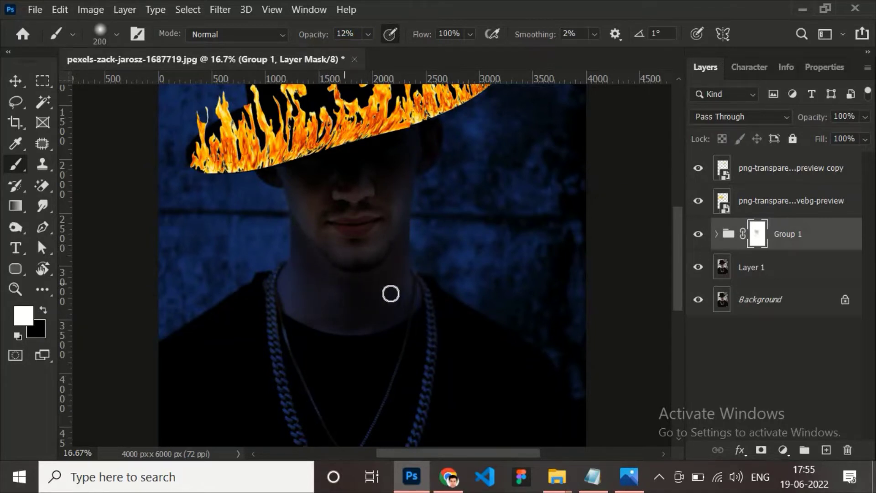
pyautogui.press(']')
pyautogui.press(']')
pyautogui.press('x')
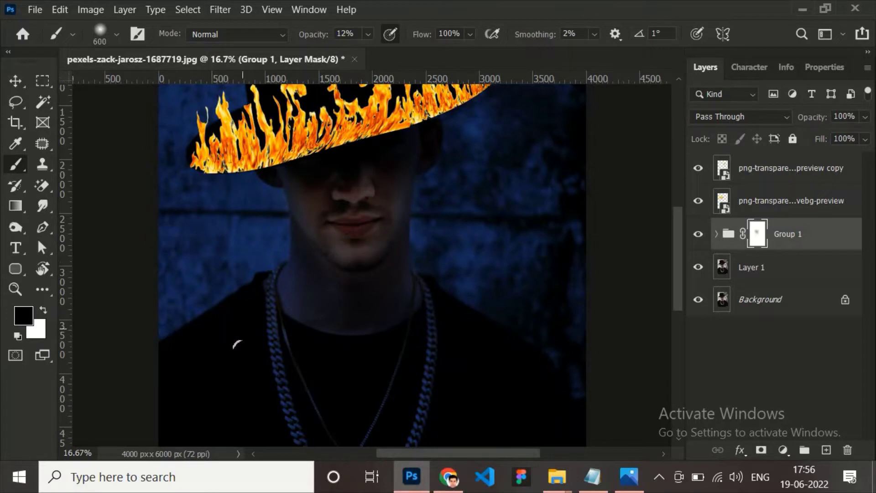
pyautogui.press('x')
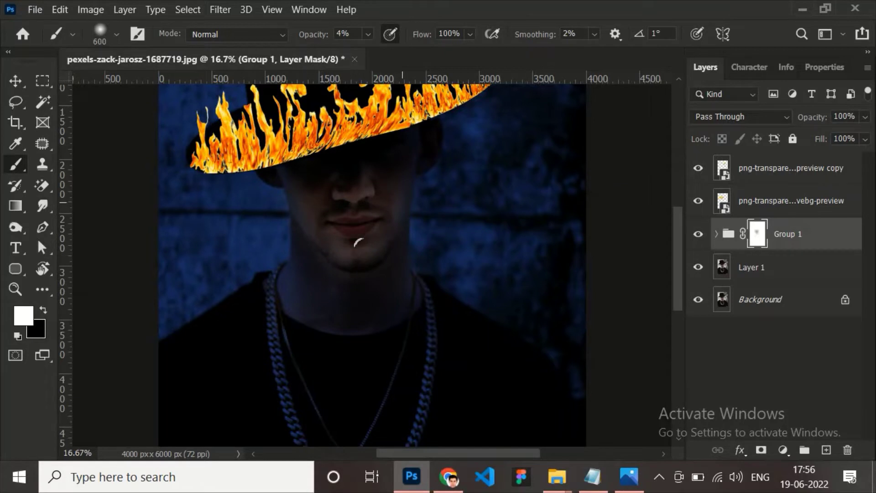
pyautogui.press('x')
pyautogui.press('[')
pyautogui.press('[')
pyautogui.press('[')
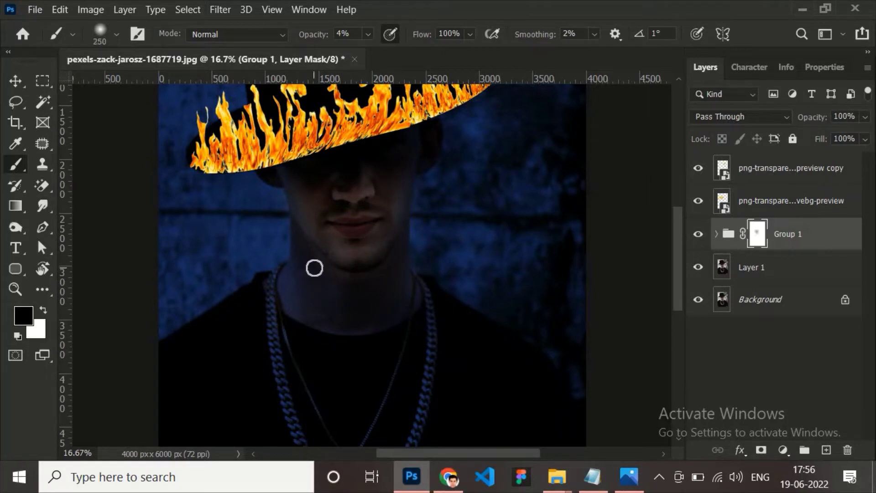
pyautogui.press('x')
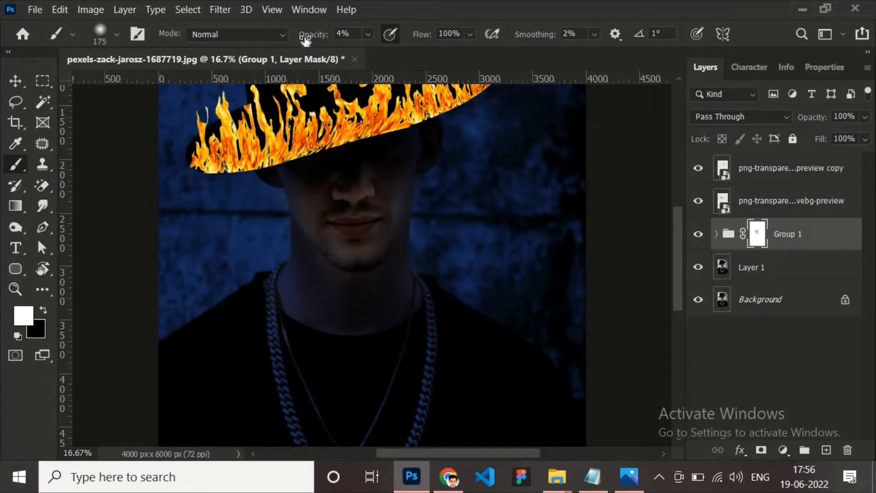
pyautogui.moveTo(303, 35); pyautogui.dragTo(311, 35)
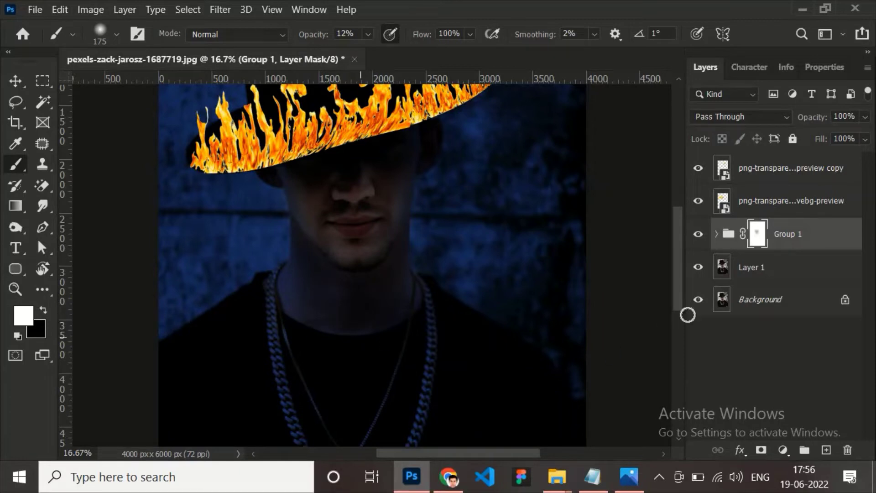
# Add an orange Solid Color fill layer with its mask inverted to black
pyautogui.click(784, 450)
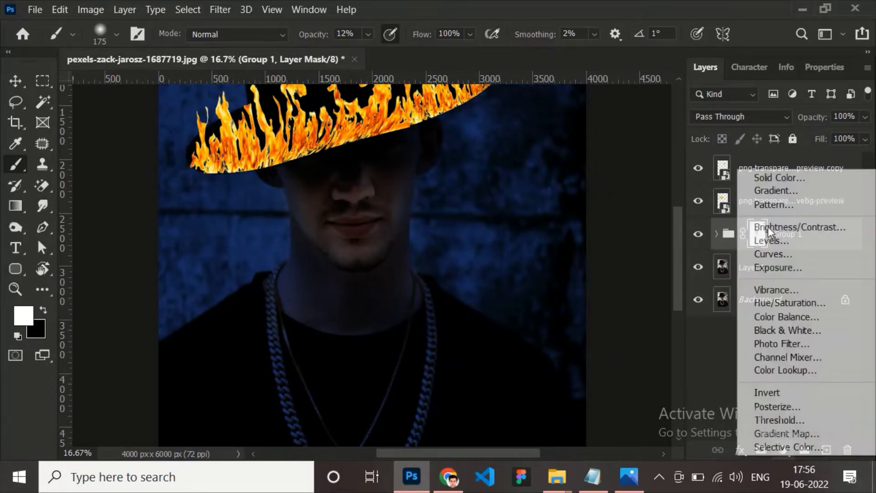
pyautogui.click(754, 176)
pyautogui.press('Return')
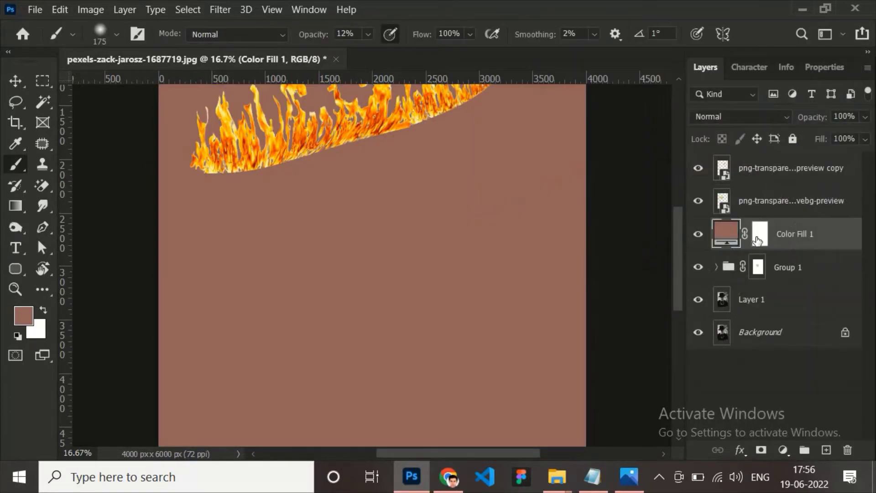
pyautogui.click(758, 235)
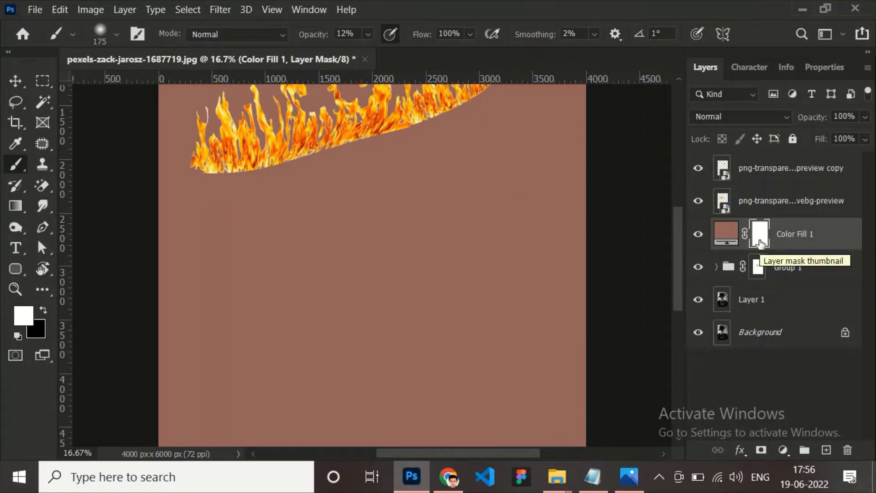
pyautogui.hotkey('ctrl', 'i')
pyautogui.doubleClick(725, 234)
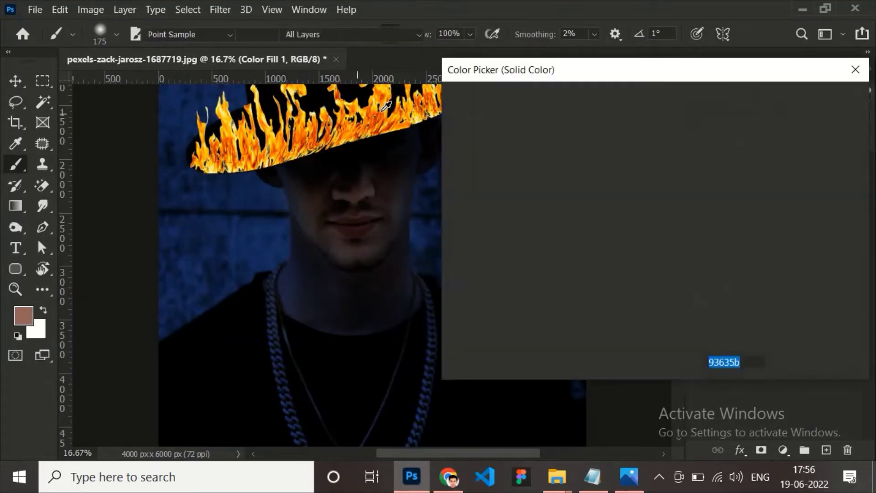
pyautogui.click(795, 106)
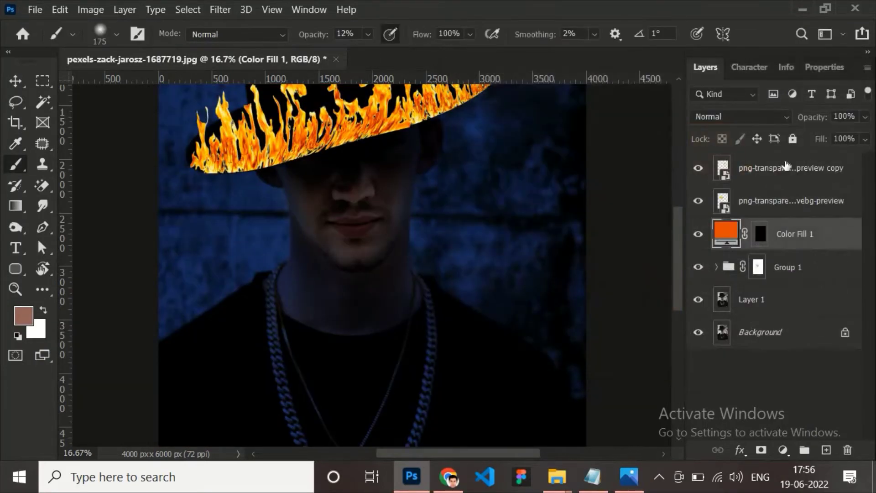
# Set the orange fill to Soft Light and prepare a larger white brush for its mask
pyautogui.click(762, 232)
pyautogui.press('d')
pyautogui.press(']')
pyautogui.press(']')
pyautogui.press(']')
pyautogui.click(752, 119)
pyautogui.click(730, 264)
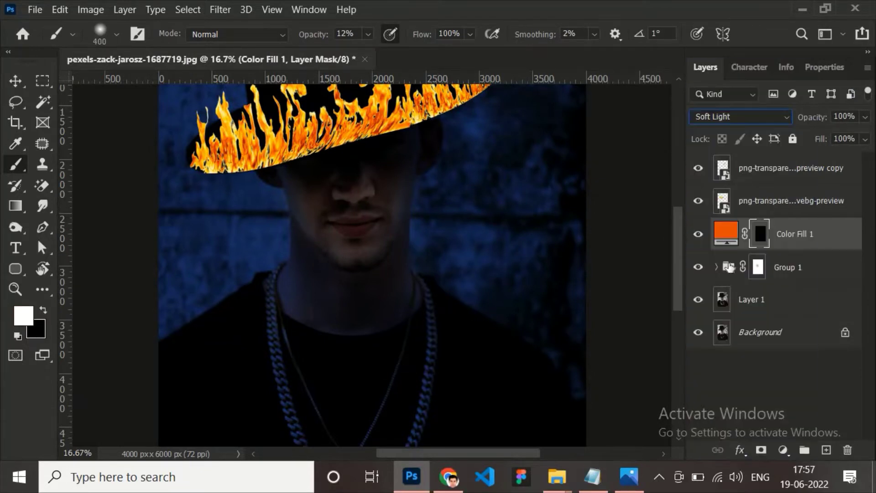
pyautogui.press(']')
pyautogui.press(']')
pyautogui.press(']')
# Expand Group 1 to check Curves 1, zoom out, and select the lower flame layer
pyautogui.click(715, 267)
pyautogui.click(739, 300)
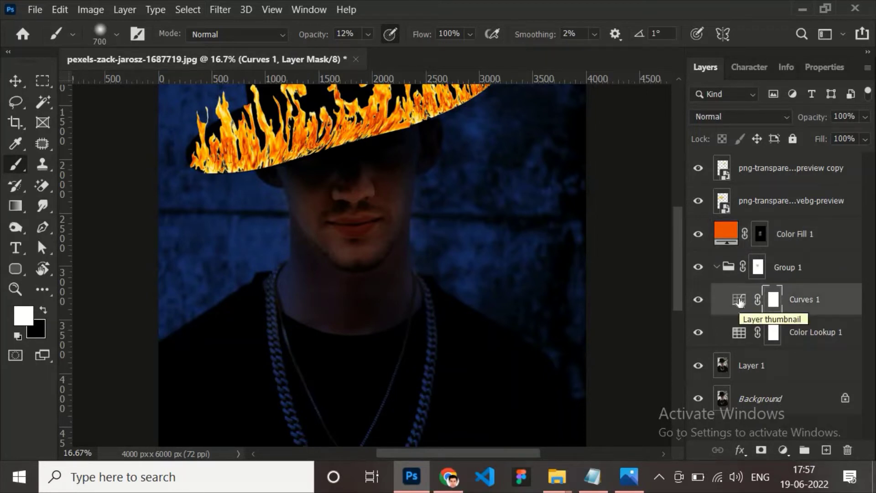
pyautogui.click(740, 300)
pyautogui.hotkey('ctrl', '-')
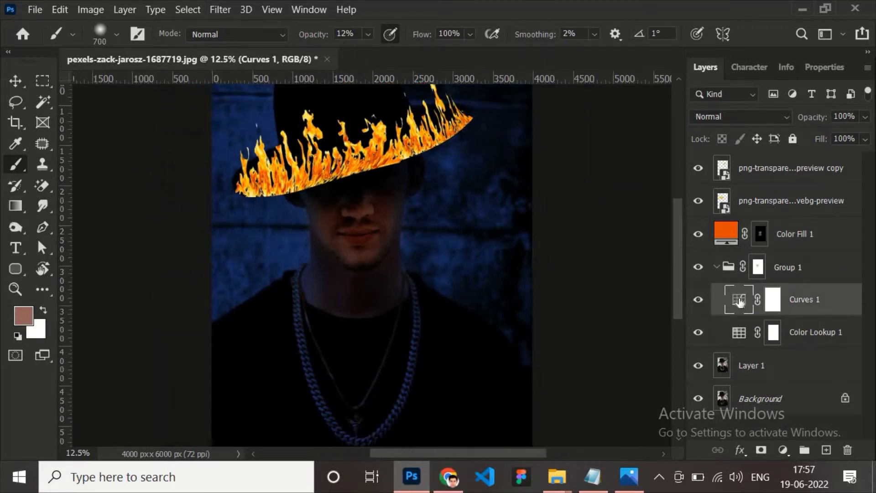
pyautogui.hotkey('ctrl', '-')
pyautogui.click(722, 205)
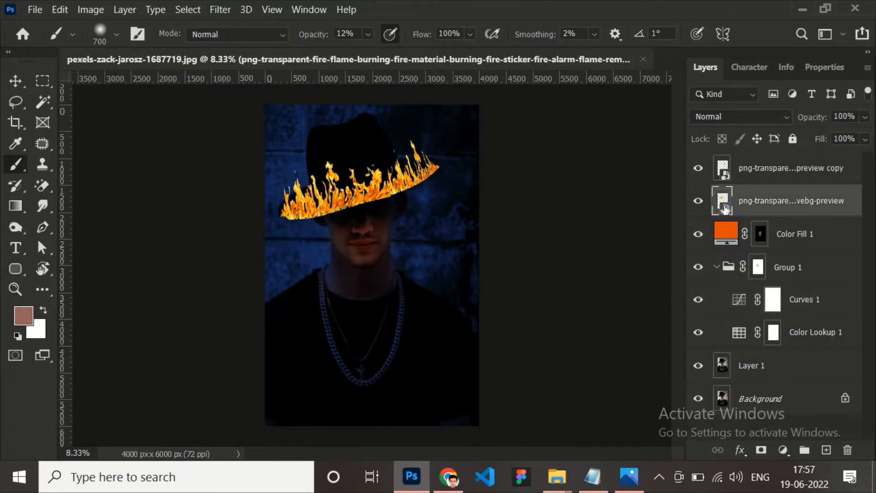
# Open the lower flame layer's smart object contents
pyautogui.rightClick(752, 201)
pyautogui.click(788, 197)
pyautogui.doubleClick(724, 208)
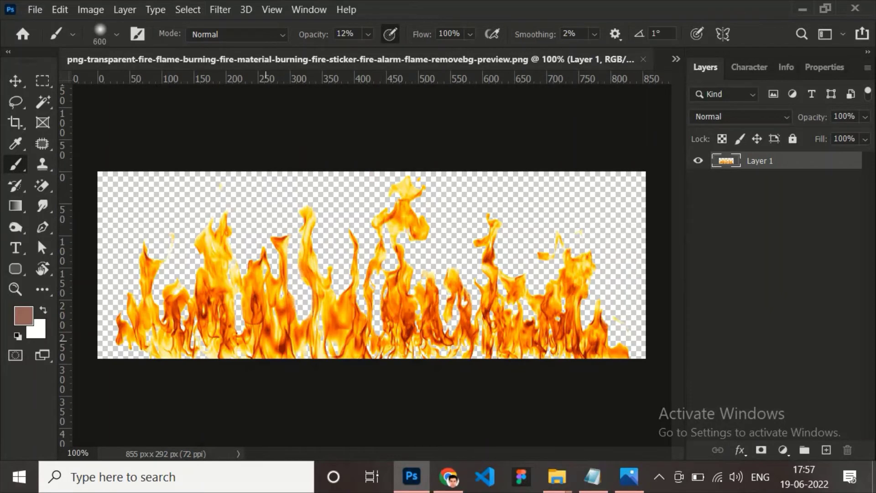
pyautogui.press('[')
pyautogui.press('[')
pyautogui.press('[')
pyautogui.click(90, 9)
pyautogui.press('Escape')
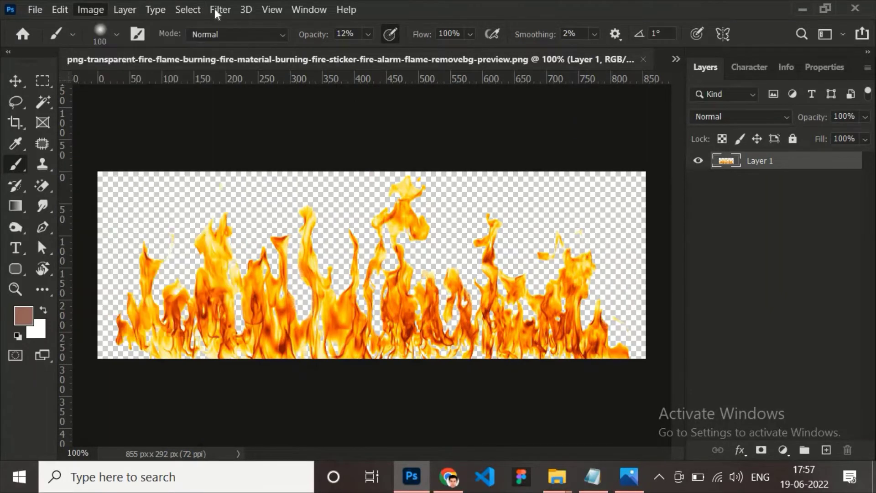
# Apply a Gaussian Blur of about 1 pixel to the flames and return to the portrait
pyautogui.click(217, 9)
pyautogui.click(457, 237)
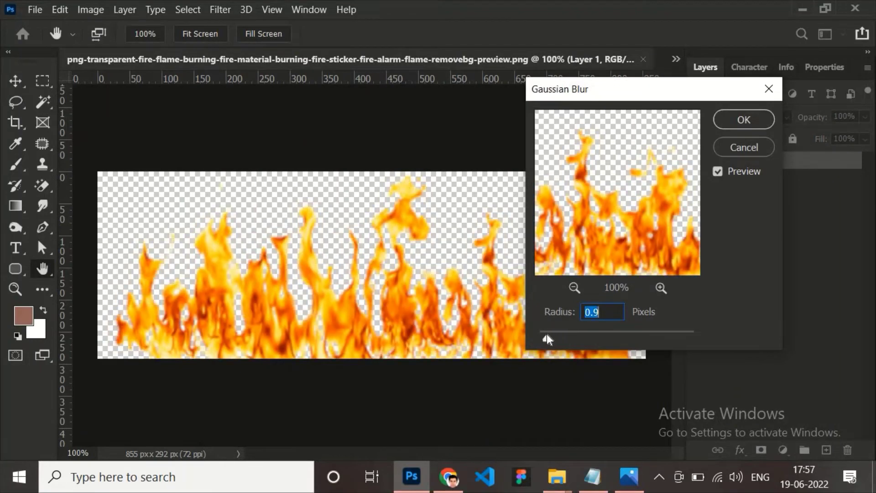
pyautogui.moveTo(599, 340); pyautogui.dragTo(551, 338)
pyautogui.click(733, 123)
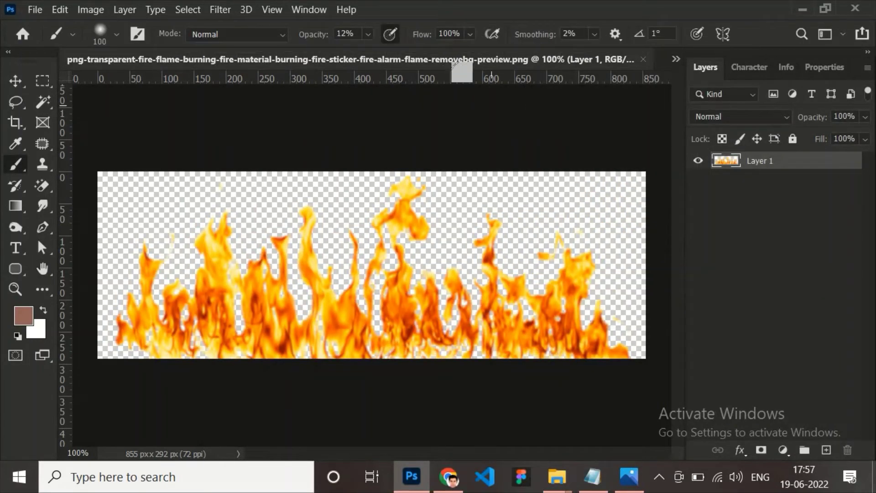
pyautogui.click(672, 51)
pyautogui.click(495, 64)
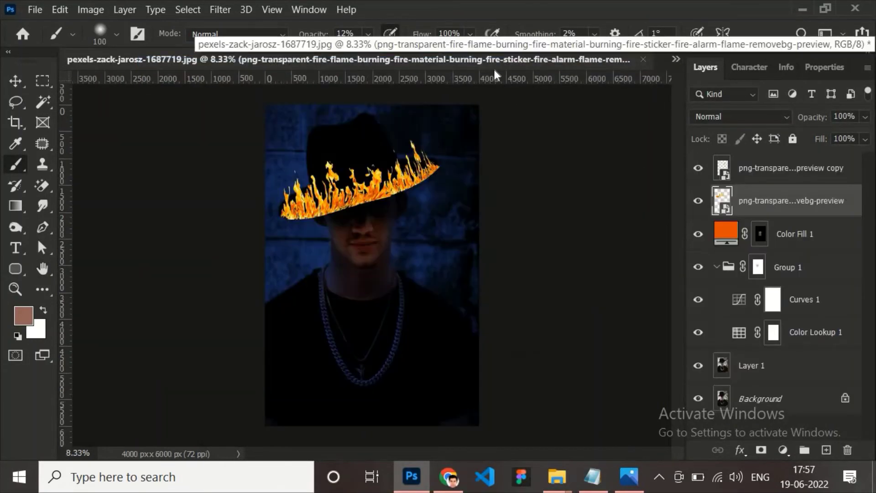
# Keep the flame layer at Normal blend mode and add masks to both flame layers
pyautogui.click(740, 115)
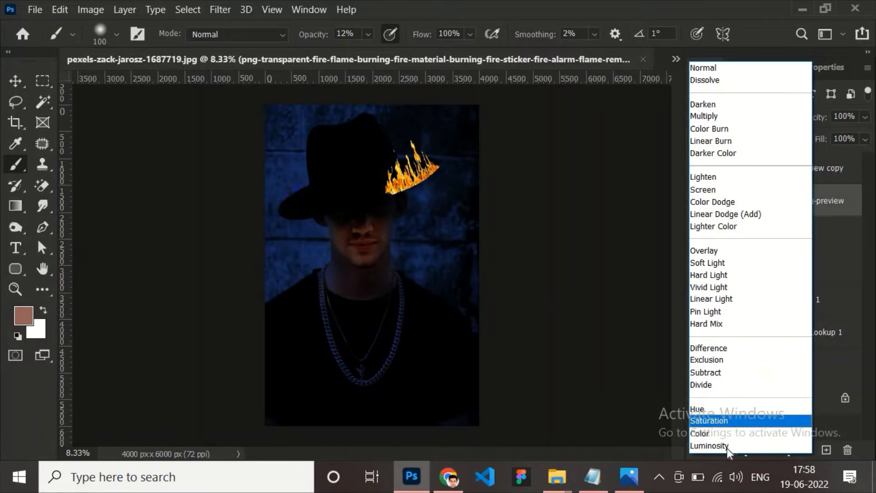
pyautogui.press('Escape')
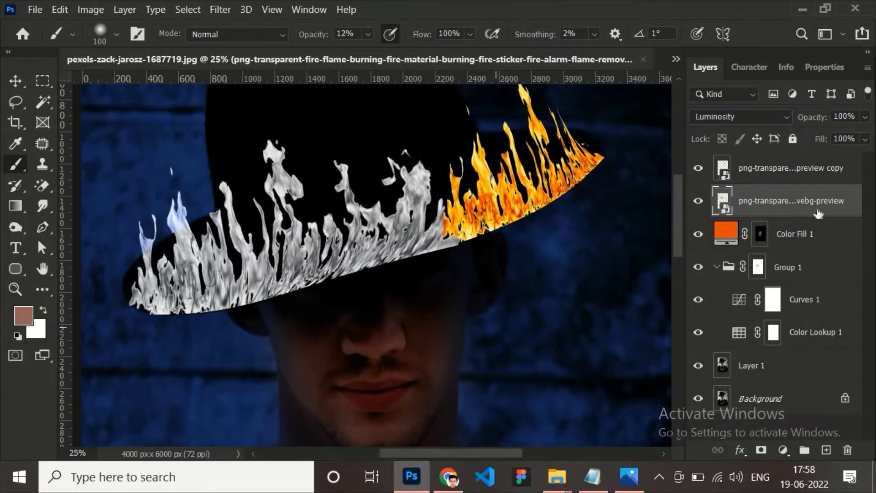
pyautogui.click(730, 116)
pyautogui.click(713, 67)
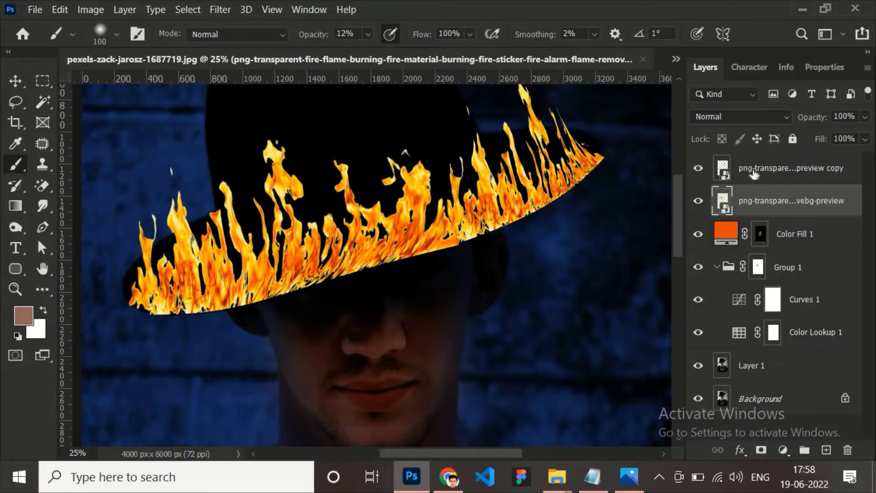
pyautogui.click(761, 450)
pyautogui.click(791, 168)
pyautogui.click(762, 450)
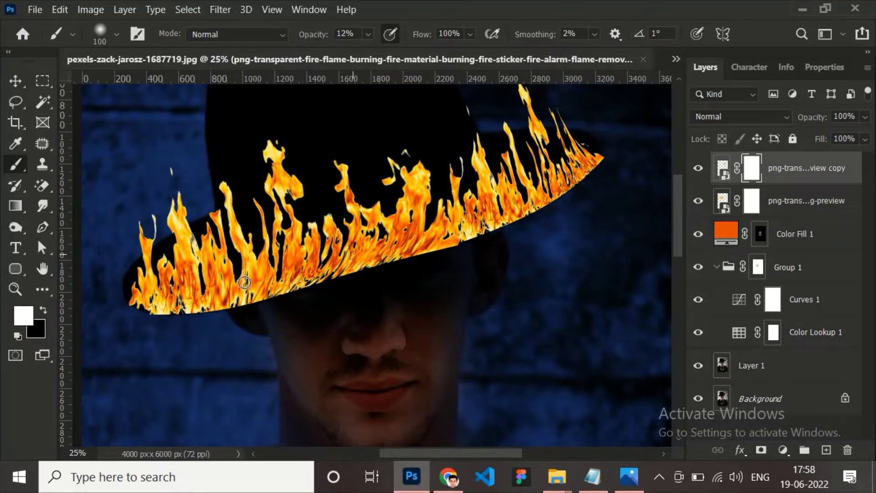
# Fade the brim's lower edge on the lower flame mask with a 150 px black brush at about 27%
pyautogui.press('x')
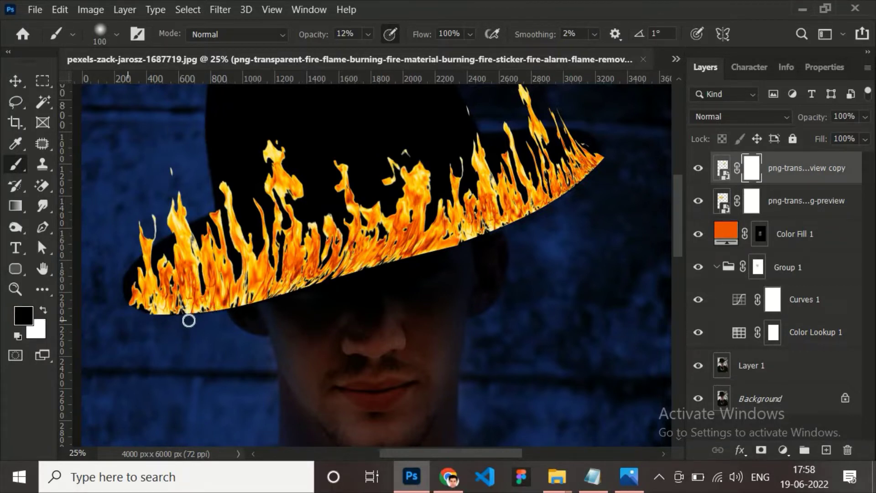
pyautogui.press(']')
pyautogui.moveTo(308, 36); pyautogui.dragTo(321, 50)
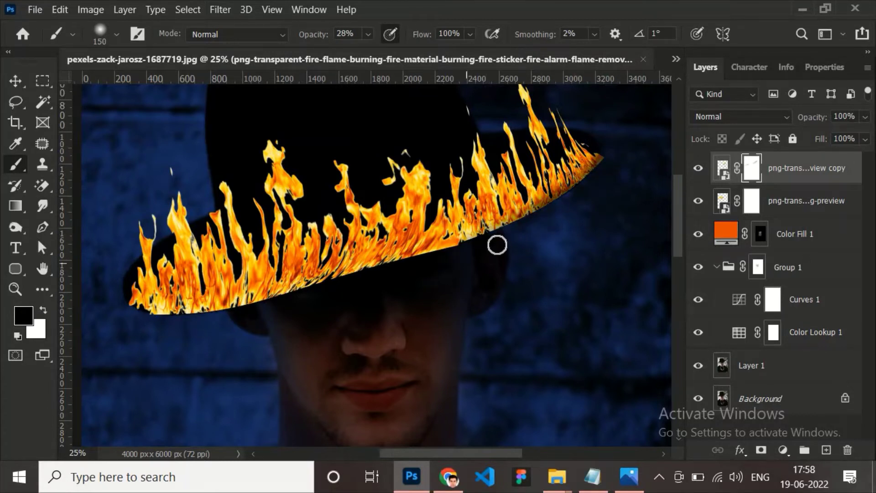
pyautogui.hotkey('alt', '[')
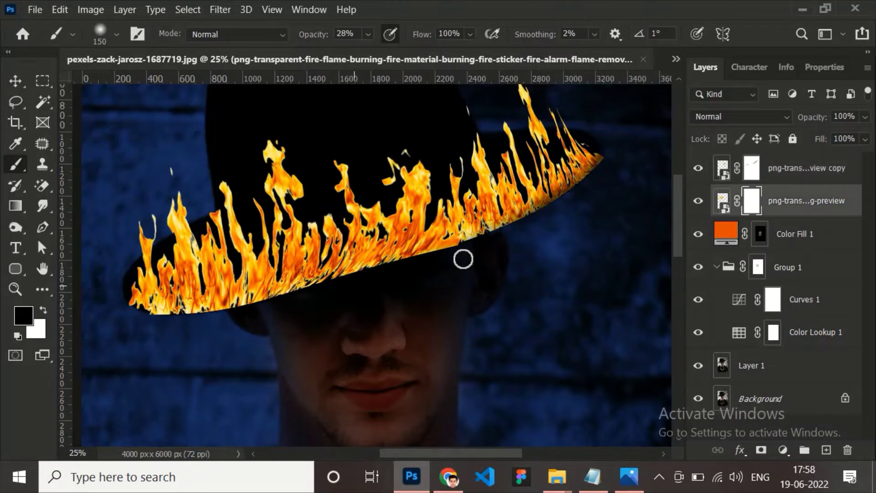
pyautogui.moveTo(143, 317); pyautogui.dragTo(215, 313)
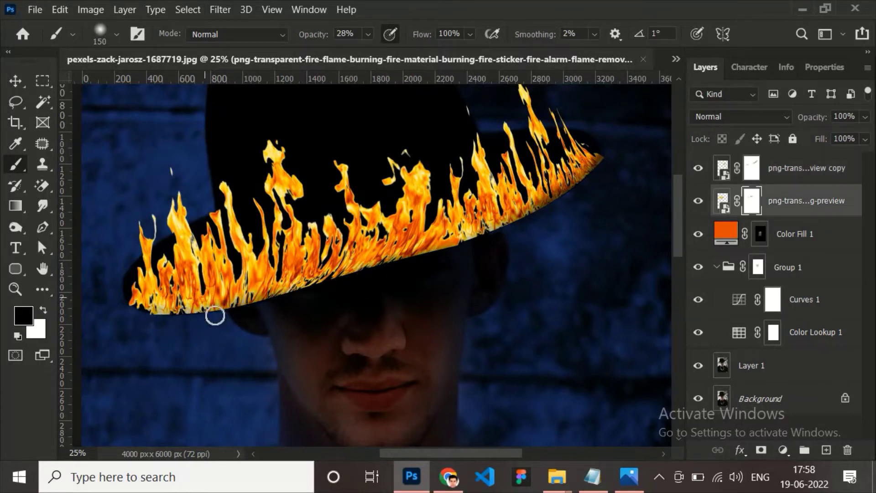
pyautogui.moveTo(480, 247); pyautogui.dragTo(457, 255)
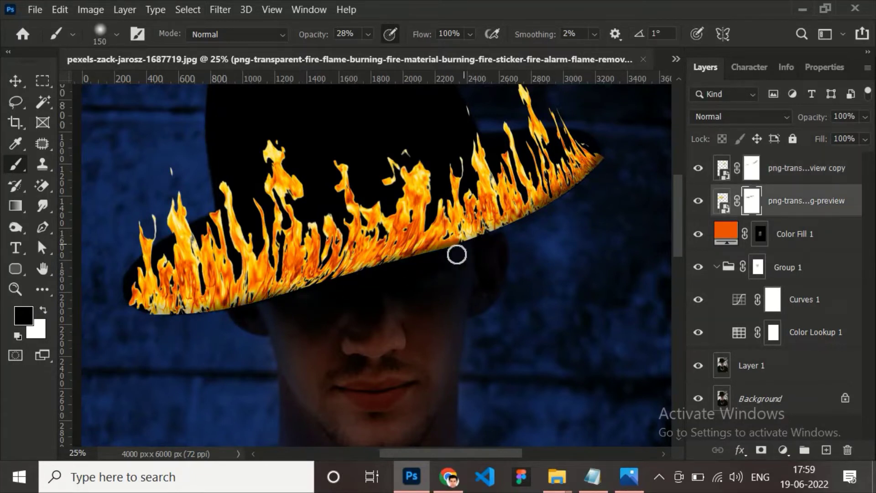
pyautogui.keyDown('ctrl'); pyautogui.click(775, 172); pyautogui.keyUp('ctrl')
# Duplicate the lower flame layer, drag the flames onto the hat brim, and delete the extra copy
pyautogui.hotkey('ctrl', '0')
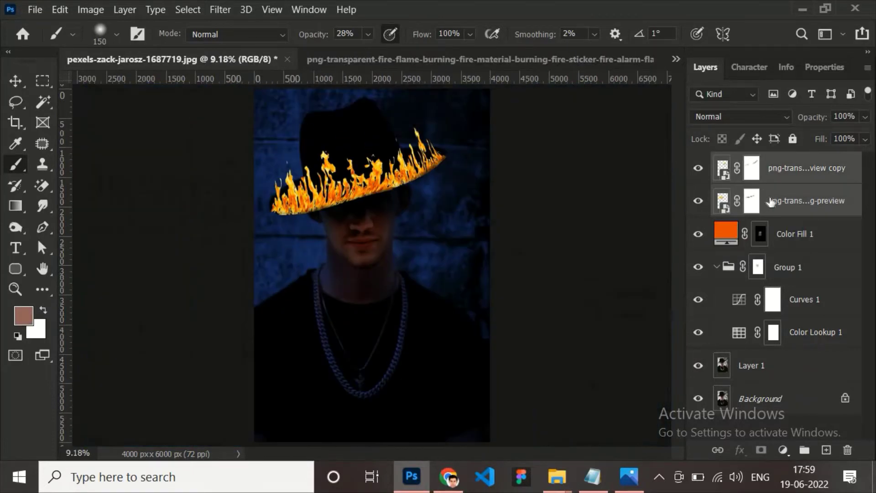
pyautogui.click(792, 214)
pyautogui.hotkey('ctrl', 'j')
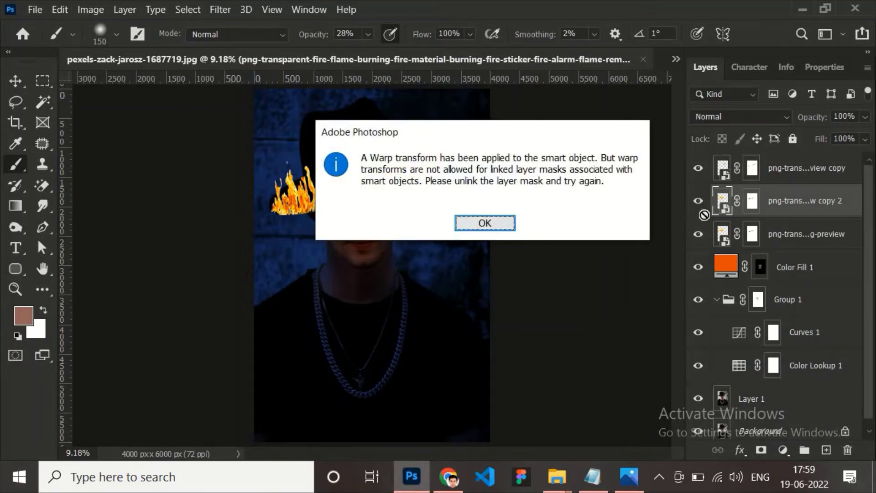
pyautogui.click(478, 227)
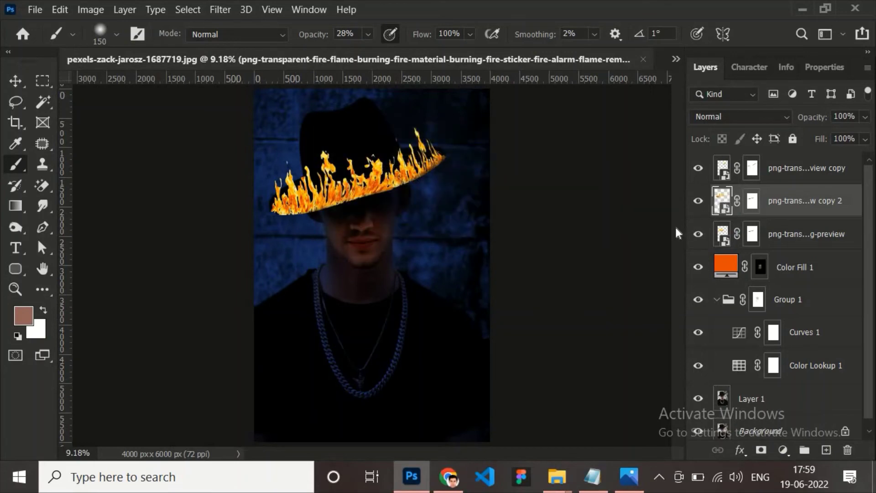
pyautogui.click(16, 81)
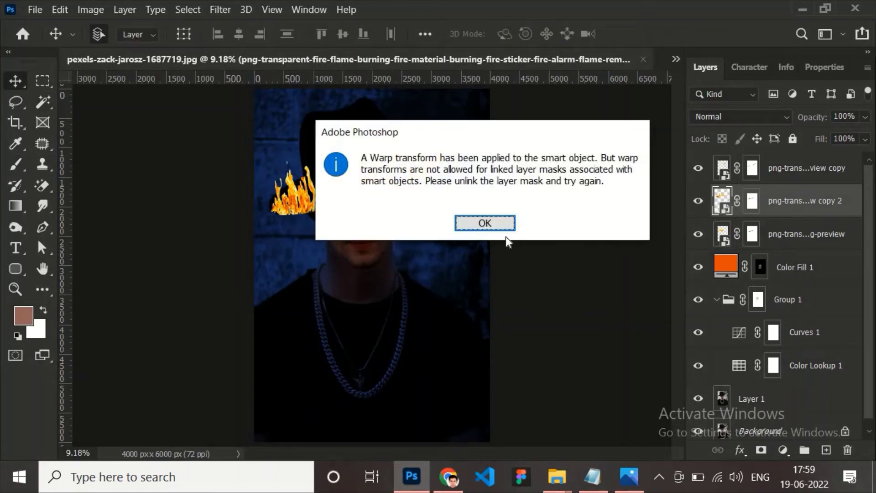
pyautogui.click(480, 223)
pyautogui.hotkey('ctrl', '+')
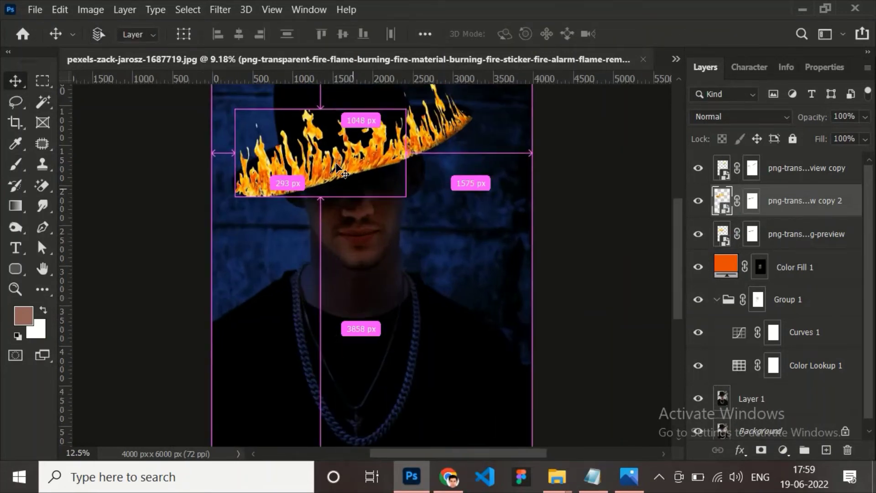
pyautogui.moveTo(333, 160); pyautogui.dragTo(334, 167)
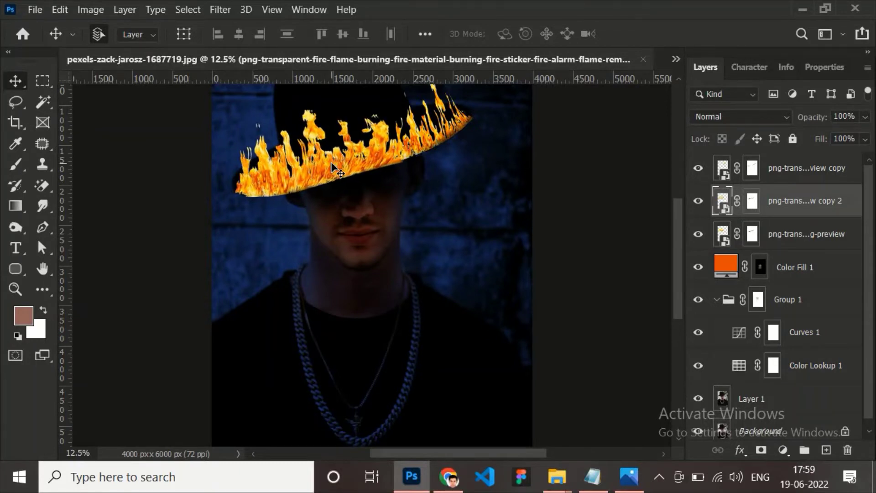
pyautogui.press('Delete')
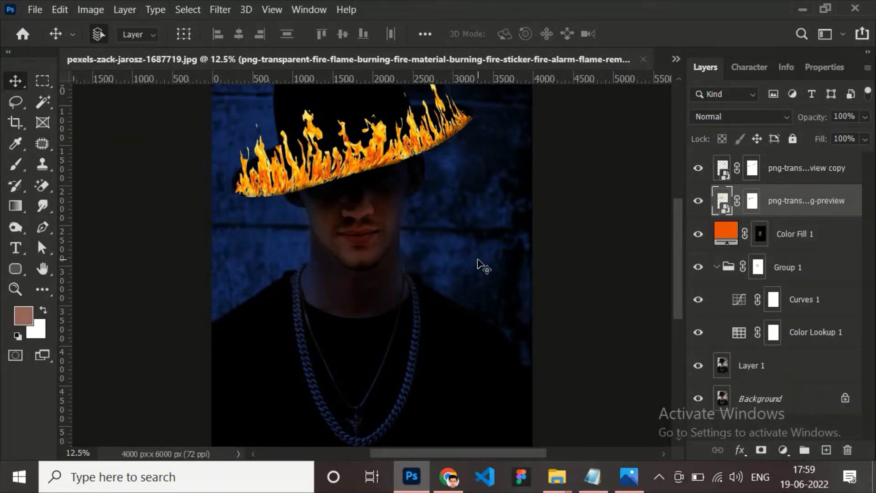
# Paint white on the Color Fill 1 mask at 28% opacity with an 800 px brush over face and chest
pyautogui.click(738, 228)
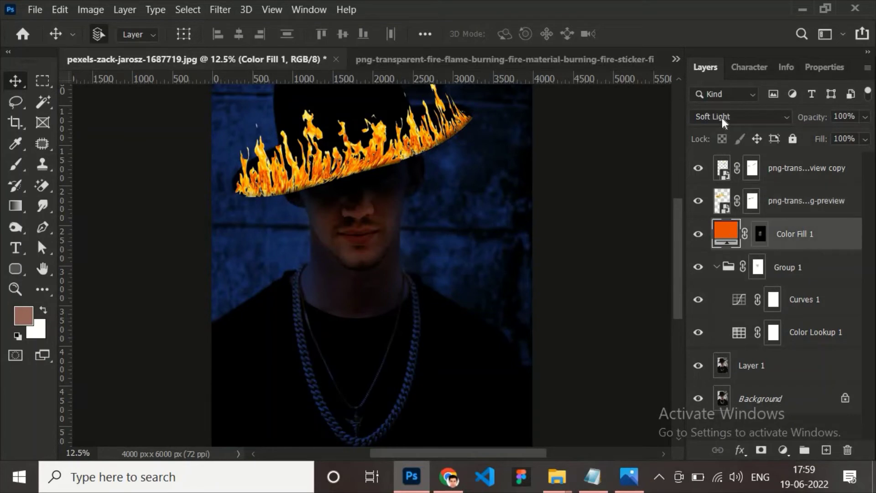
pyautogui.click(756, 245)
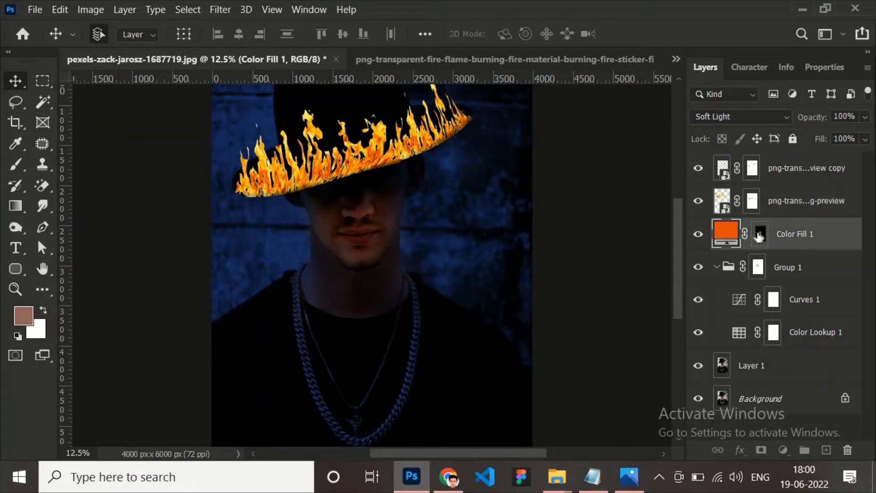
pyautogui.press('d')
pyautogui.press('b')
pyautogui.press('2')
pyautogui.press('8')
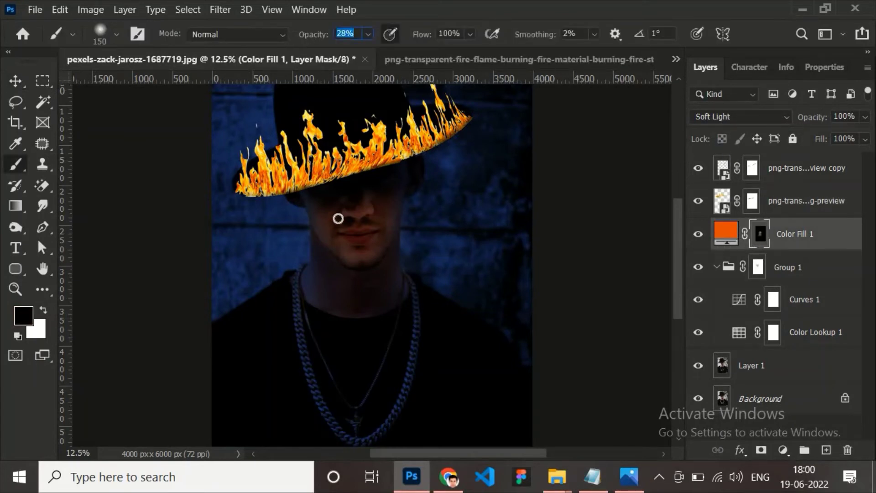
pyautogui.press(']')
pyautogui.press(']')
pyautogui.press(']')
pyautogui.press(']')
pyautogui.press(']')
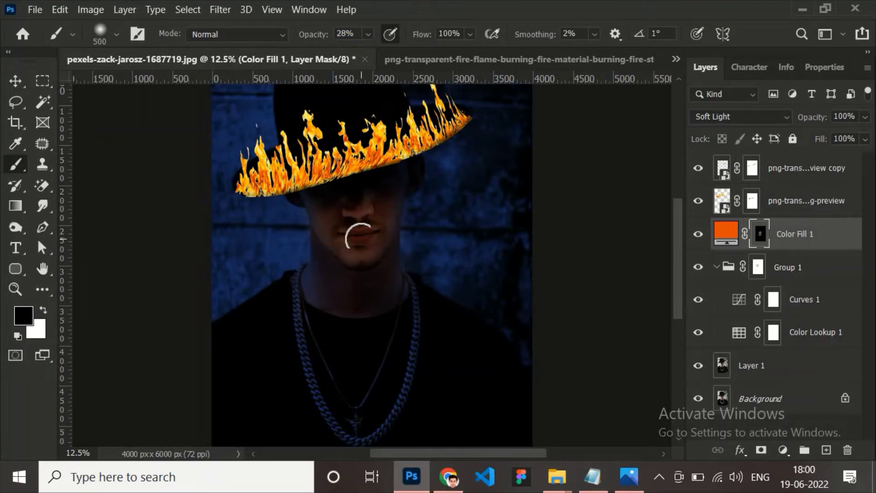
pyautogui.press('x')
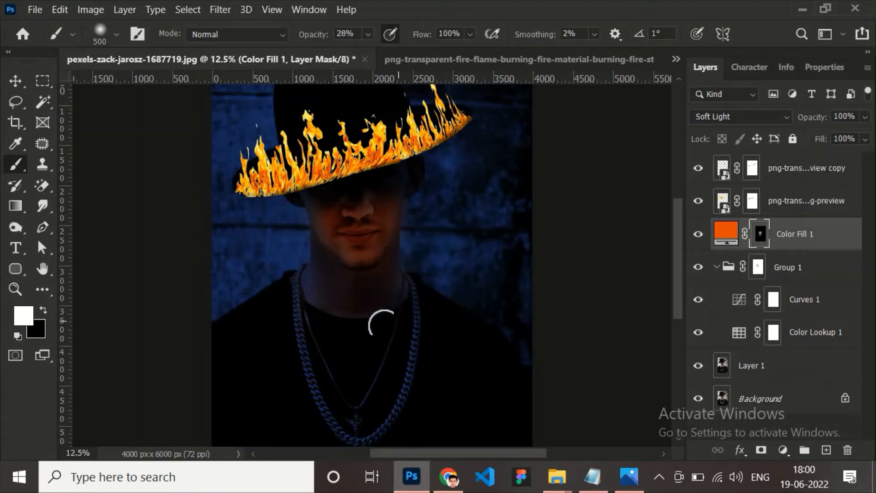
pyautogui.press(']')
pyautogui.press(']')
pyautogui.press(']')
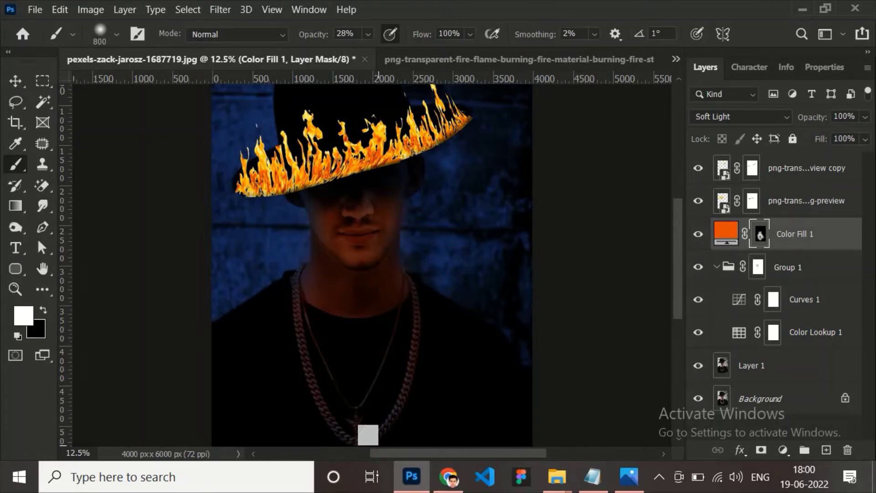
pyautogui.click(745, 301)
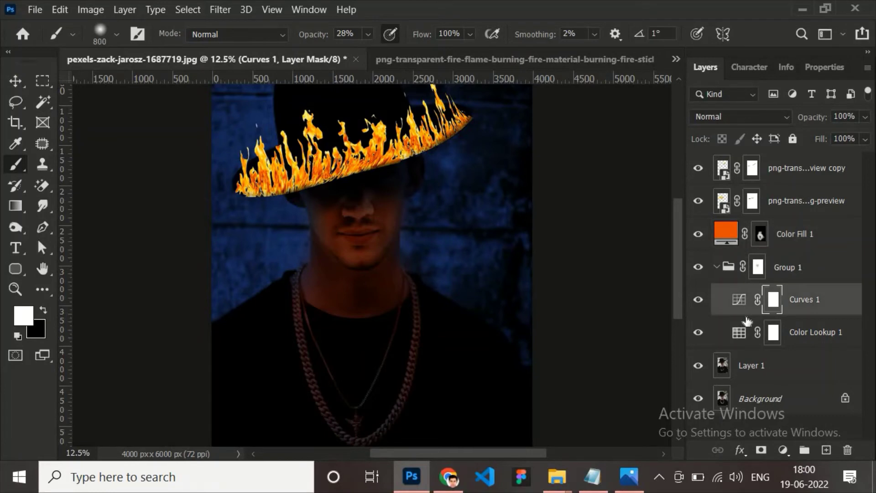
# Duplicate Curves 1 to darken further, then rasterize the top flame layer
pyautogui.hotkey('ctrl', 'j')
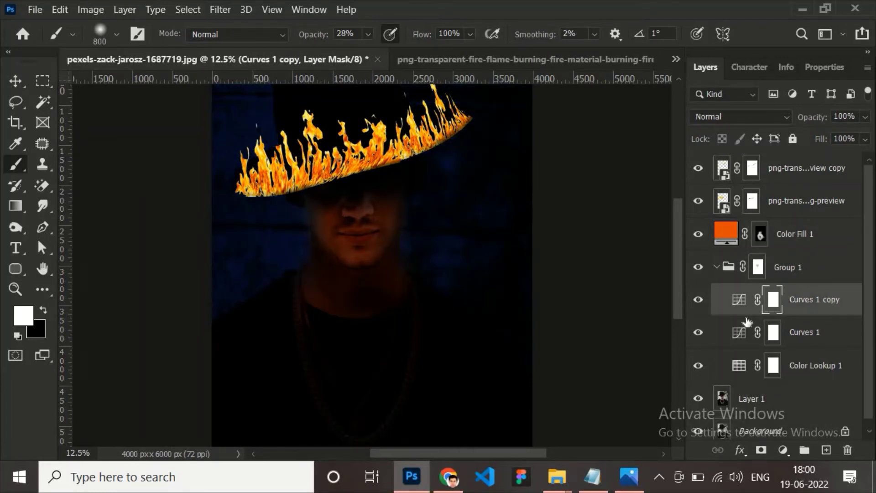
pyautogui.rightClick(771, 173)
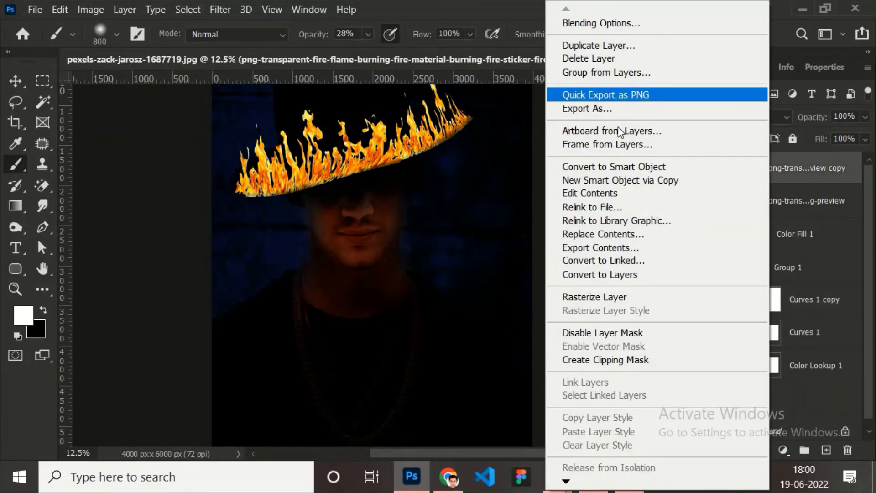
pyautogui.click(759, 168)
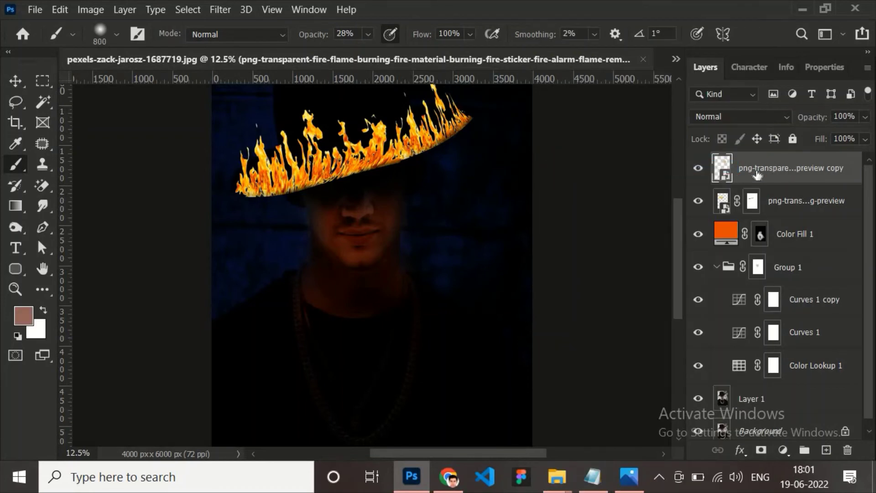
pyautogui.rightClick(764, 168)
pyautogui.click(630, 296)
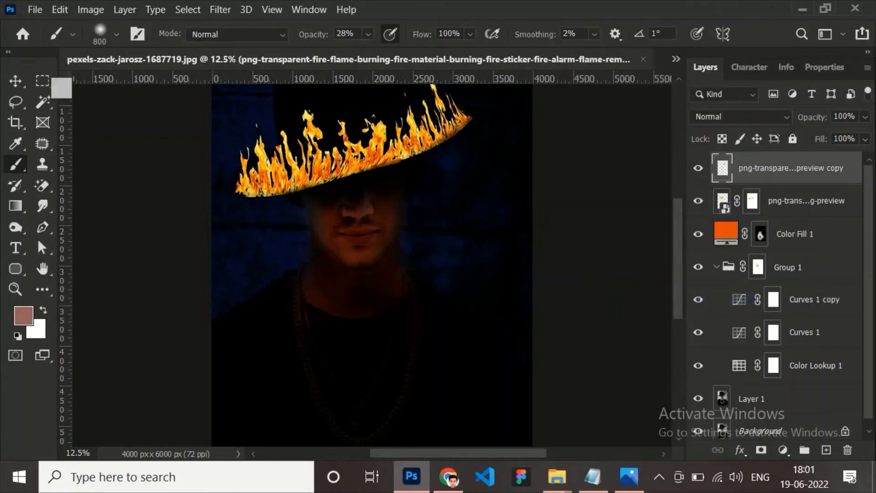
# Set a Gaussian Blur of 1.8 pixels on the top flame layer
pyautogui.click(177, 11)
pyautogui.click(188, 10)
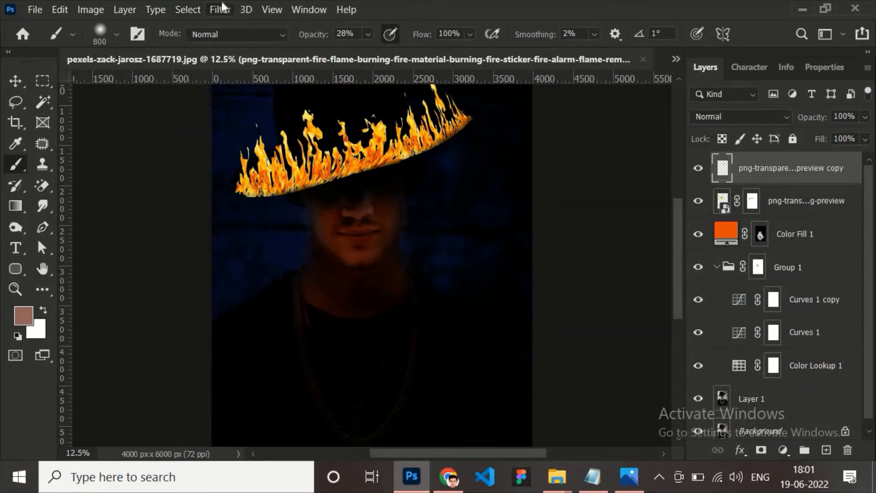
pyautogui.click(221, 9)
pyautogui.click(448, 237)
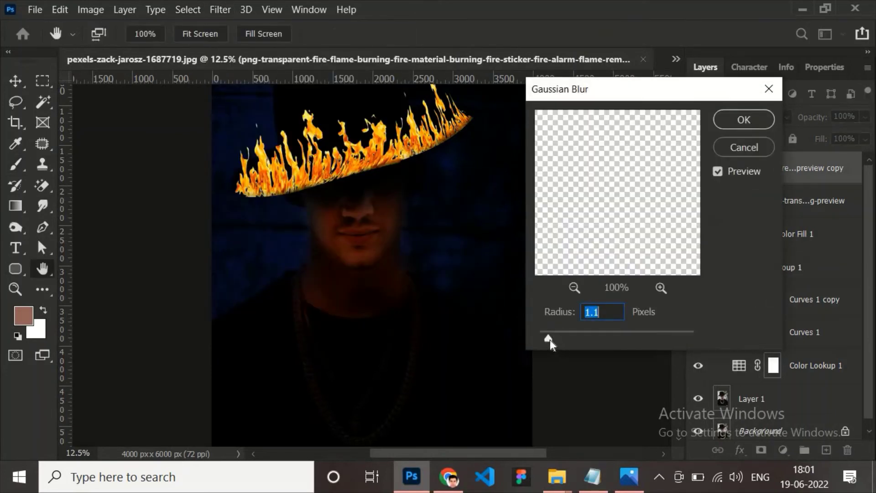
pyautogui.moveTo(556, 340)
pyautogui.mouseDown()
pyautogui.moveTo(572, 341)
pyautogui.moveTo(554, 336)
pyautogui.mouseUp()
# Apply the 1.8 px blur, then convert the second flame layer to a smart object and rasterize it
pyautogui.click(727, 126)
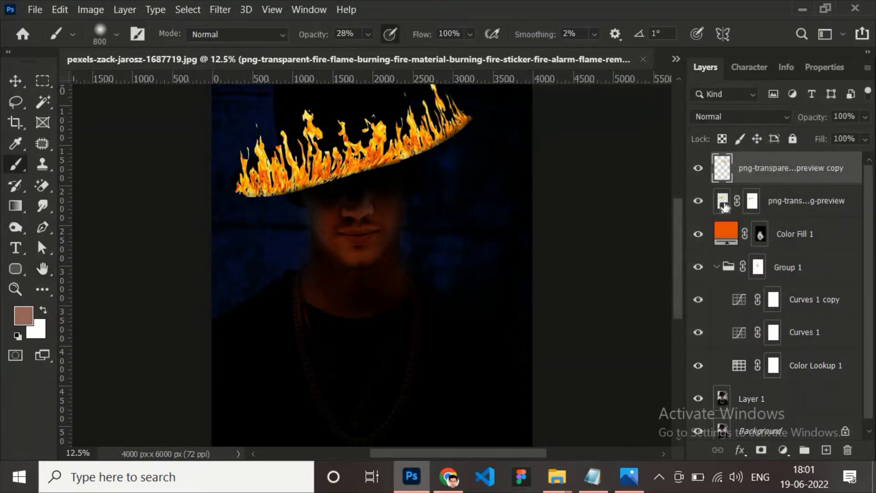
pyautogui.rightClick(725, 209)
pyautogui.click(634, 167)
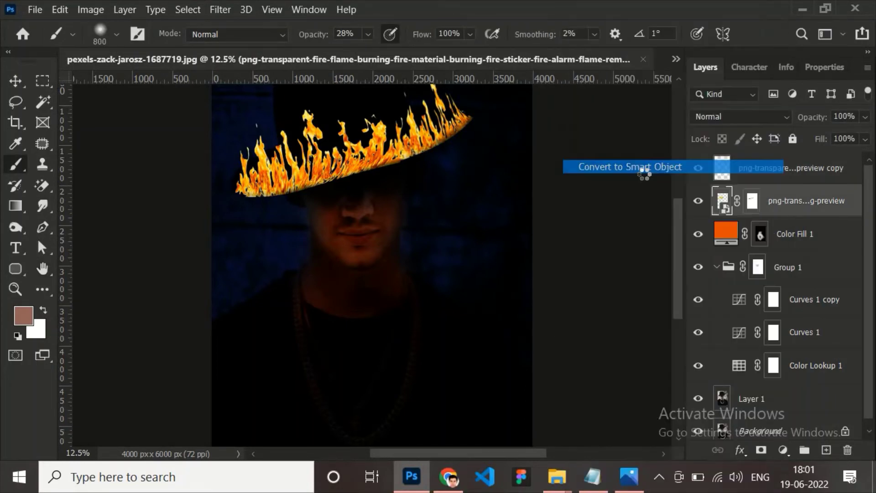
pyautogui.rightClick(764, 206)
pyautogui.click(565, 297)
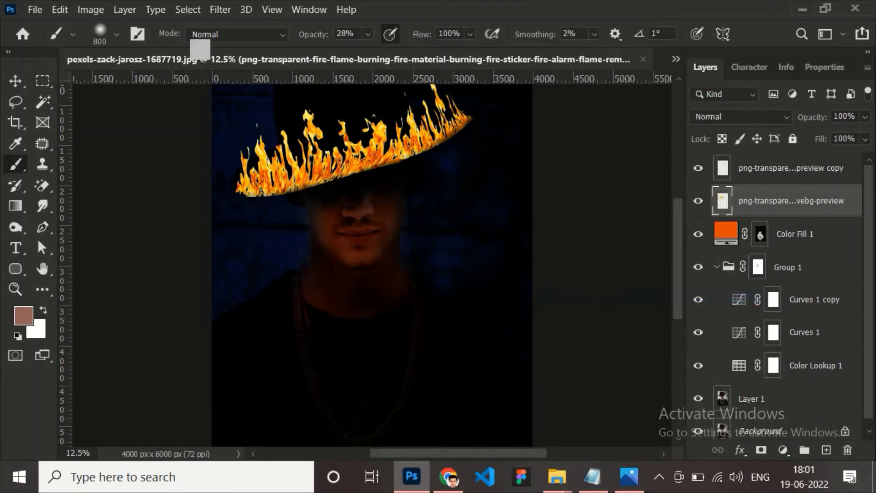
# Soften the second flame layer with a Gaussian Blur of about 1.7 pixels
pyautogui.click(220, 10)
pyautogui.click(447, 240)
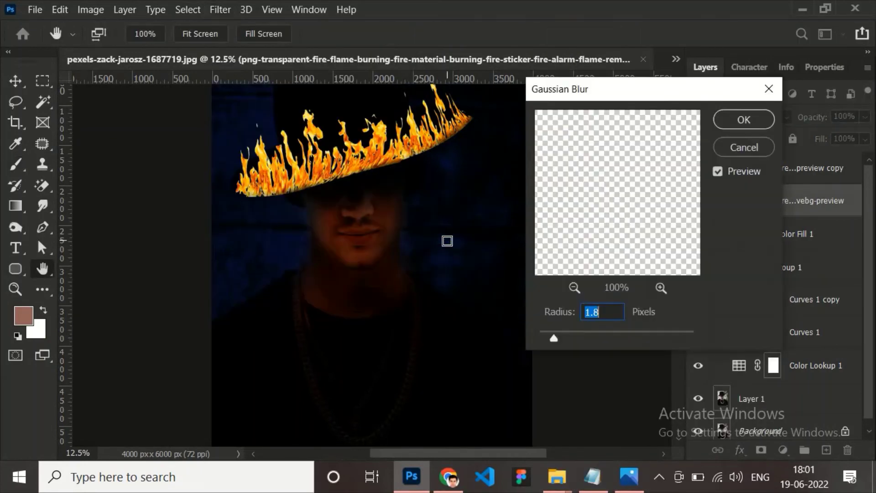
pyautogui.moveTo(560, 338); pyautogui.dragTo(553, 335)
pyautogui.click(751, 123)
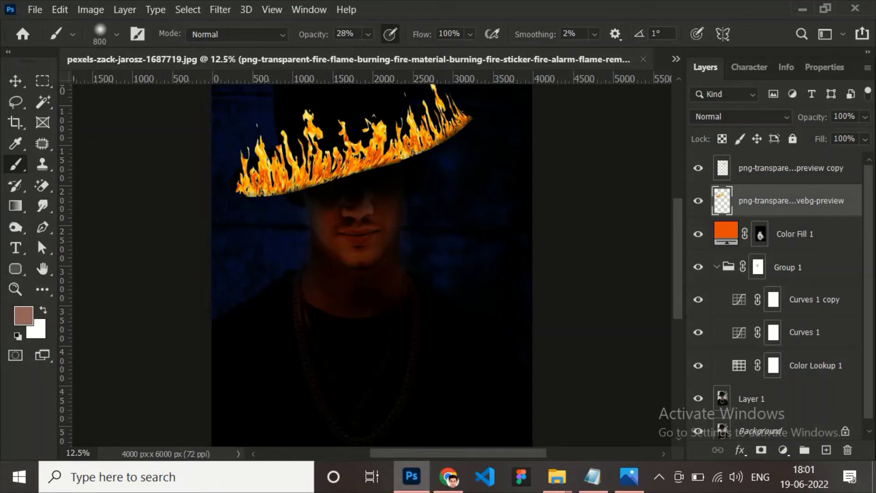
# Brush black at 49% opacity on the Color Lookup 1 and Curves 1 masks above the brim
pyautogui.click(717, 267)
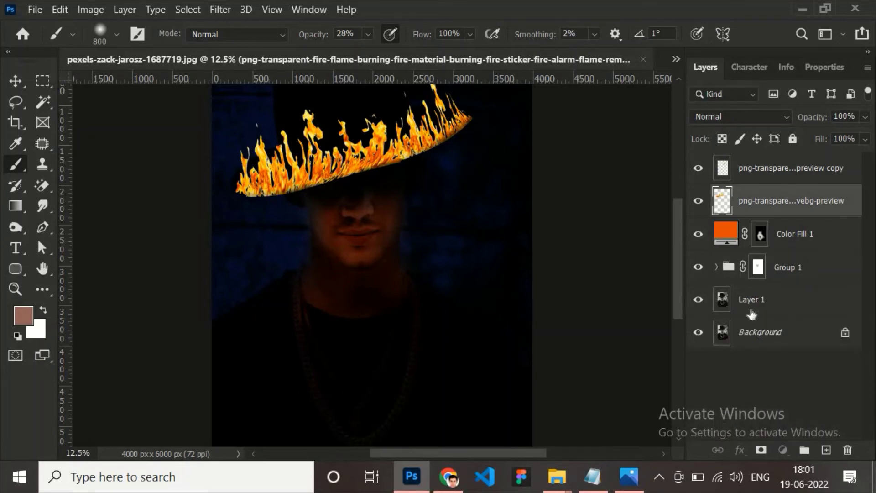
pyautogui.click(717, 267)
pyautogui.click(773, 365)
pyautogui.scroll(3, 320, 242)
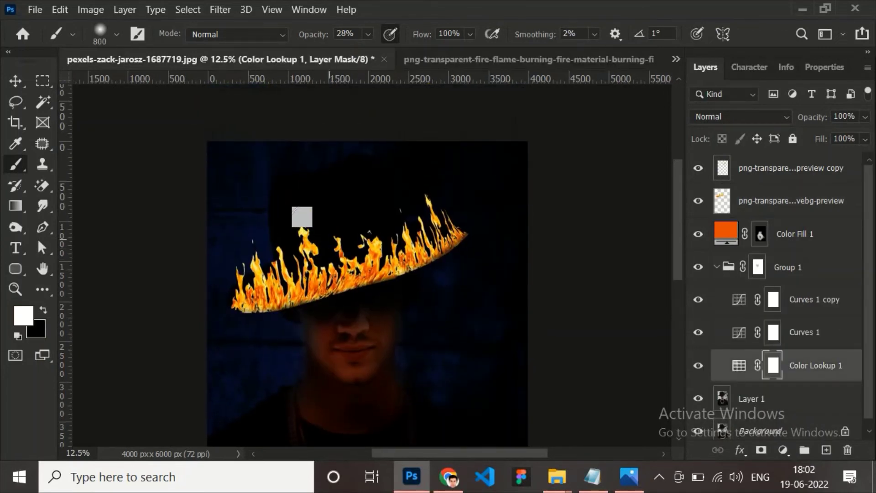
pyautogui.press('x')
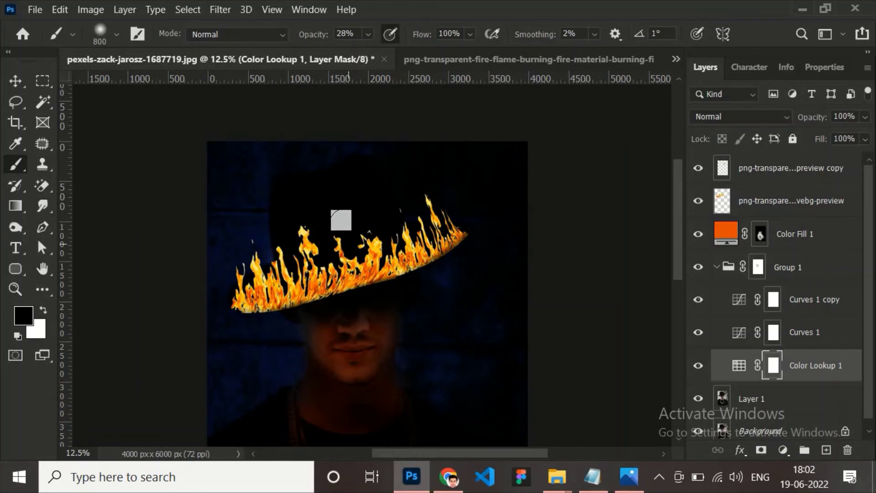
pyautogui.click(773, 336)
pyautogui.press('4')
pyautogui.press('9')
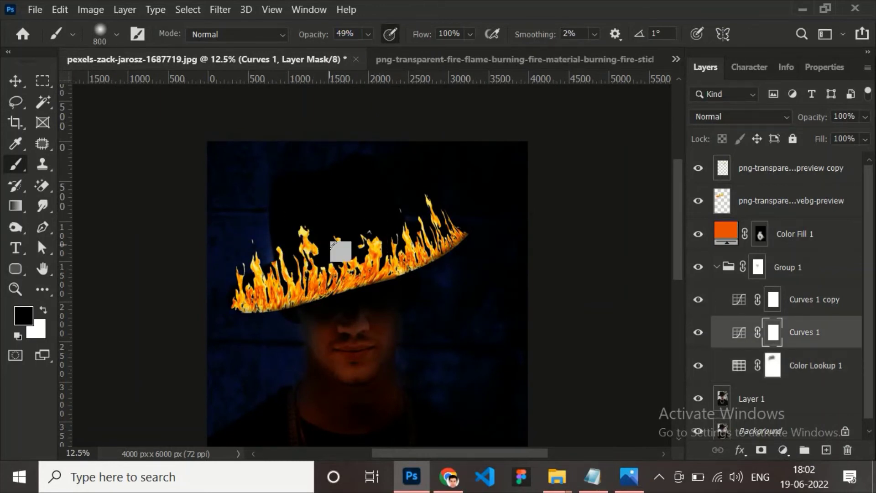
pyautogui.press('x')
pyautogui.press('[')
pyautogui.press('[')
pyautogui.press('[')
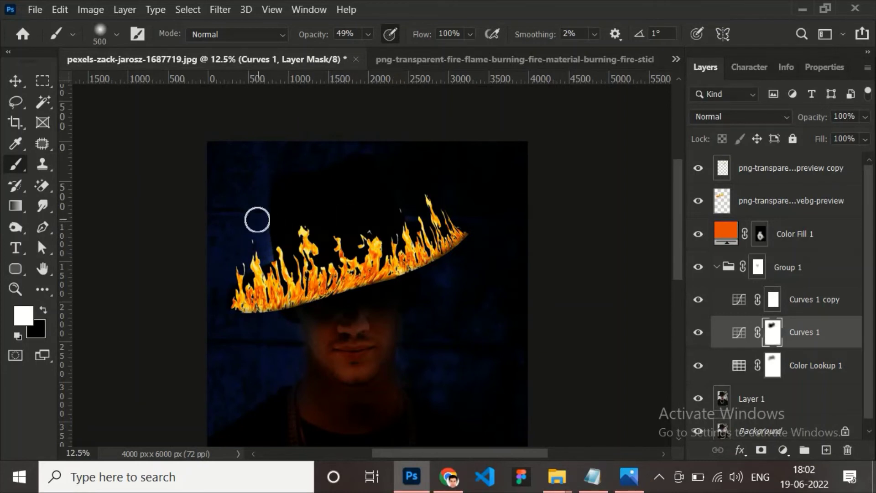
pyautogui.click(774, 360)
pyautogui.press('x')
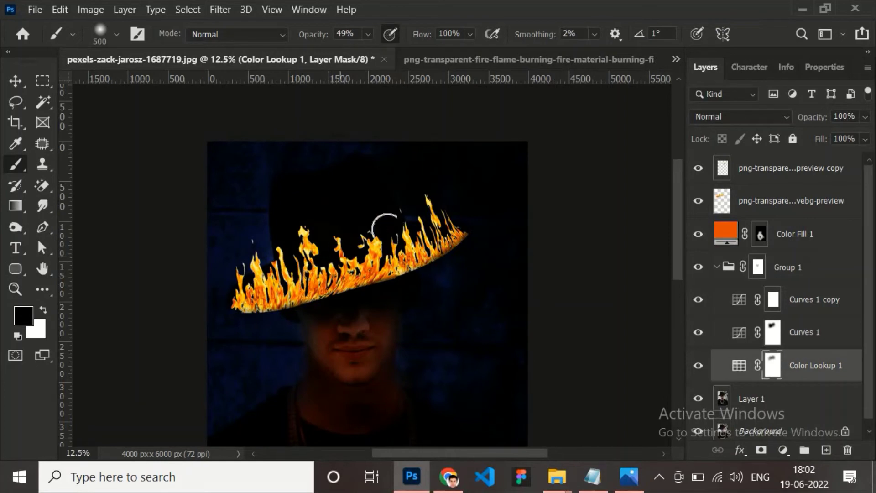
pyautogui.click(761, 236)
# Paint more white orange glow near the flames on the Color Fill 1 mask
pyautogui.press('x')
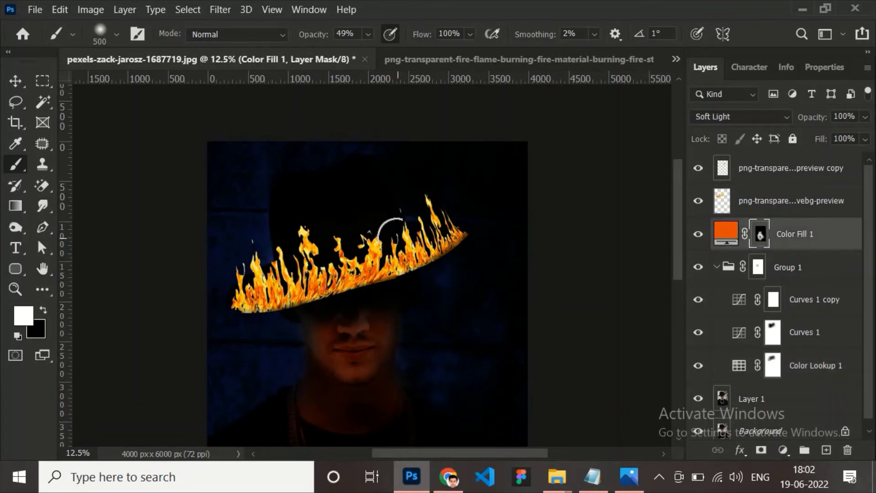
pyautogui.moveTo(361, 347); pyautogui.dragTo(305, 214)
pyautogui.press('0')
pyautogui.press('[')
pyautogui.press('[')
pyautogui.press('[')
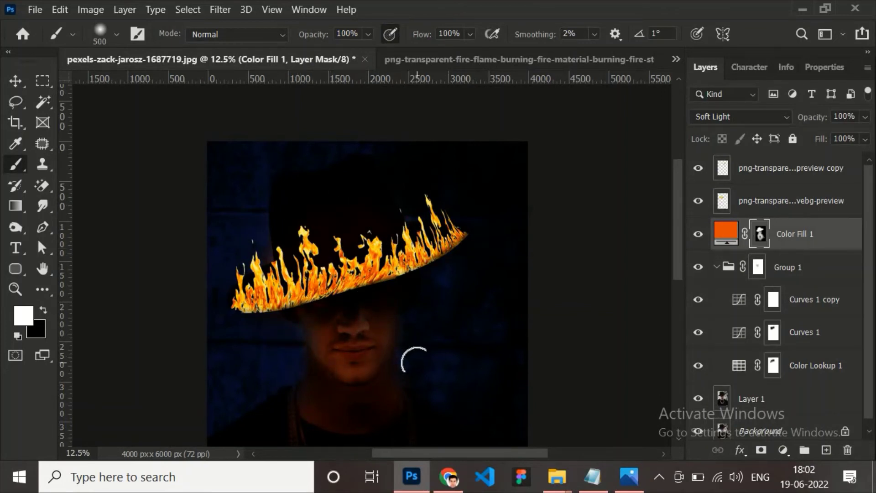
# Brush the glow mask at 32% opacity with a 300 px brush, adding warmth around mouth and chin
pyautogui.press('x')
pyautogui.press('[')
pyautogui.press('[')
pyautogui.press('[')
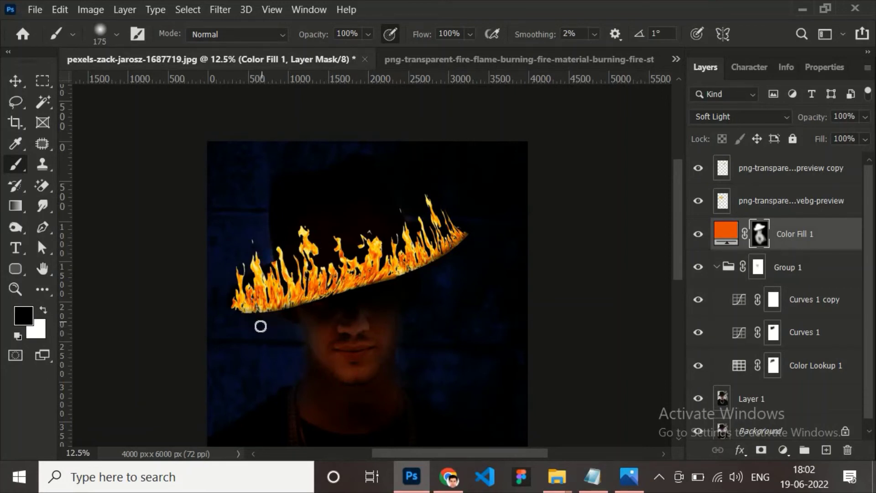
pyautogui.hotkey('ctrl', '-')
pyautogui.hotkey('ctrl', '-')
pyautogui.hotkey('ctrl', '+')
pyautogui.hotkey('ctrl', '+')
pyautogui.hotkey('ctrl', '+')
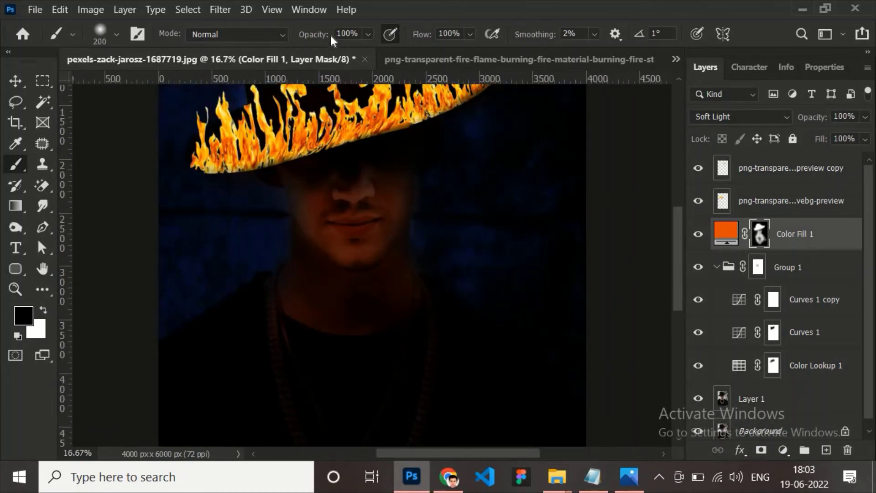
pyautogui.moveTo(322, 37); pyautogui.dragTo(279, 38)
pyautogui.press(']')
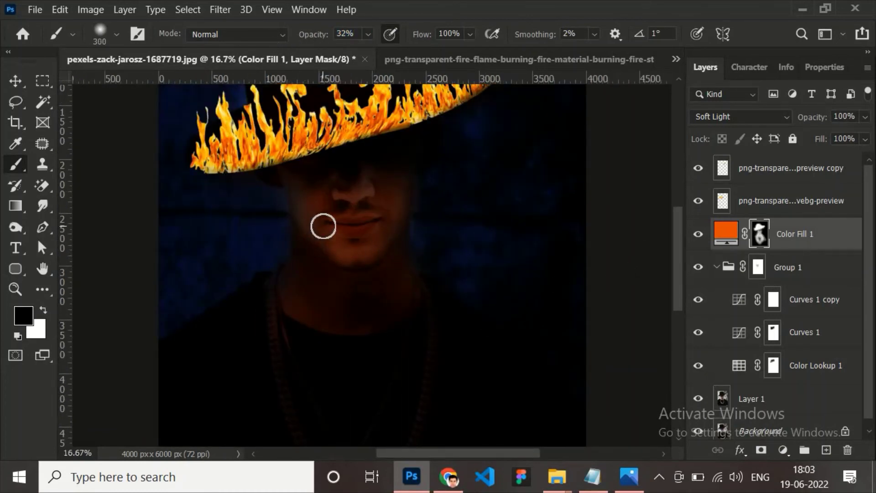
pyautogui.press(']')
pyautogui.press('x')
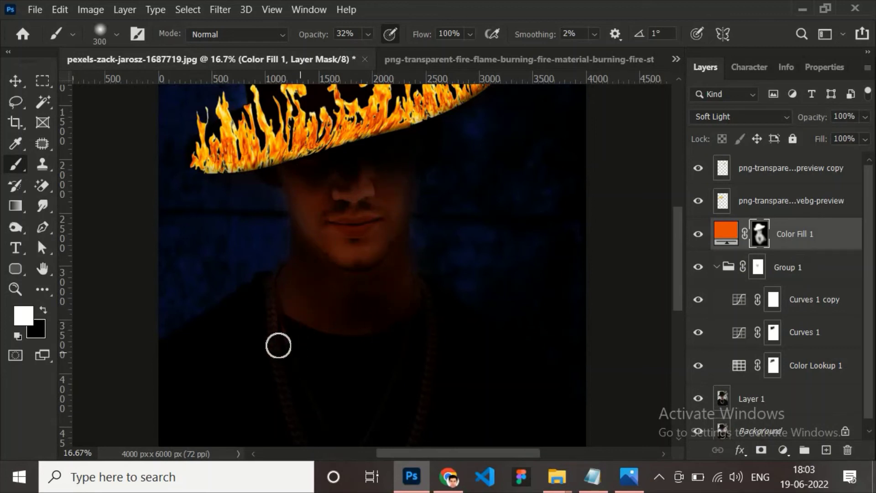
pyautogui.keyDown('alt'); pyautogui.scroll(-1, 399, 379); pyautogui.keyUp('alt')
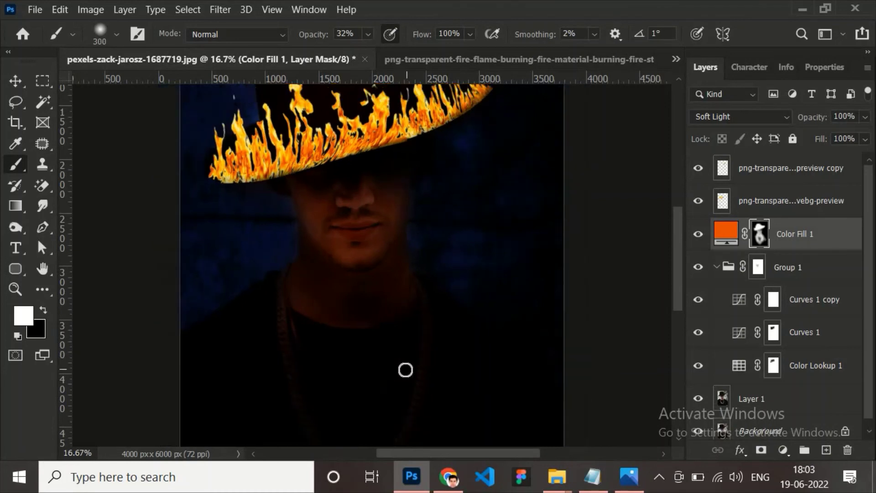
pyautogui.keyDown('alt'); pyautogui.scroll(-3, 399, 379); pyautogui.keyUp('alt')
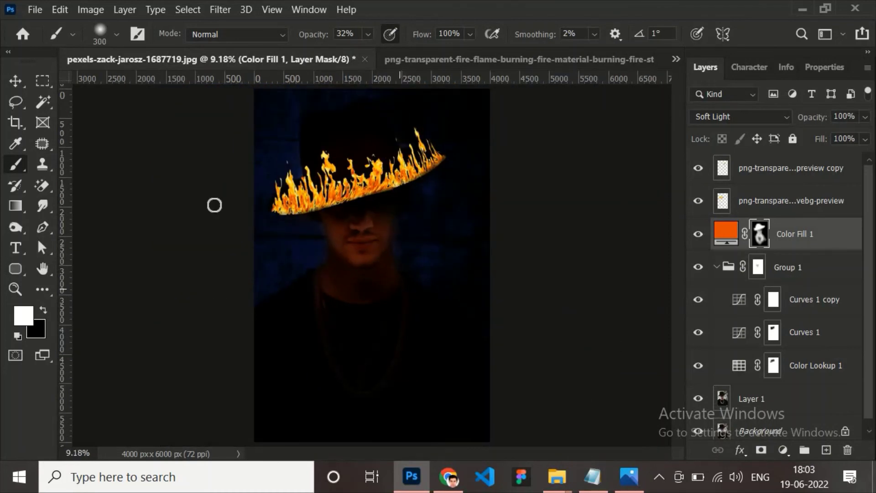
# Compare the Curves adjustments, then group all layers above Background into Group 2
pyautogui.click(20, 83)
pyautogui.click(699, 300)
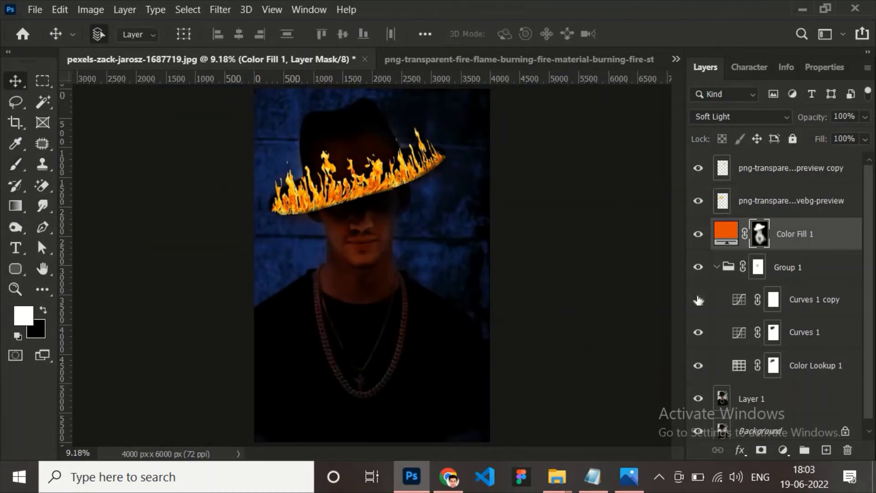
pyautogui.click(699, 334)
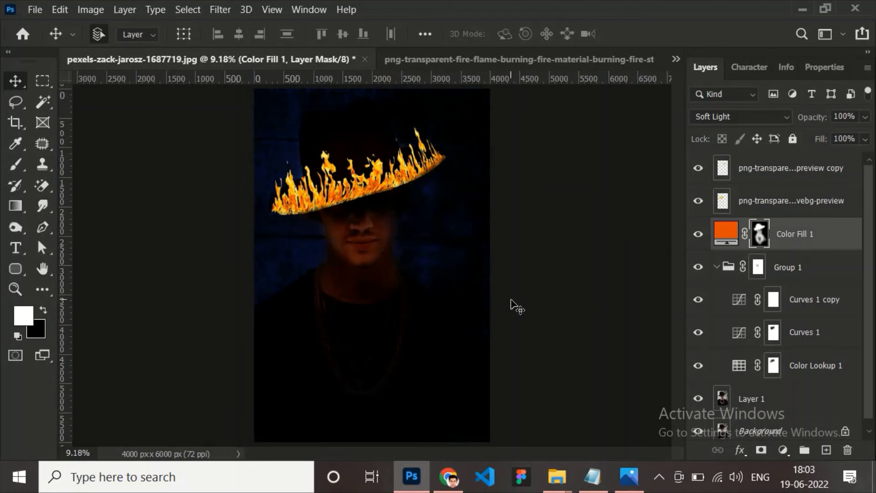
pyautogui.click(717, 266)
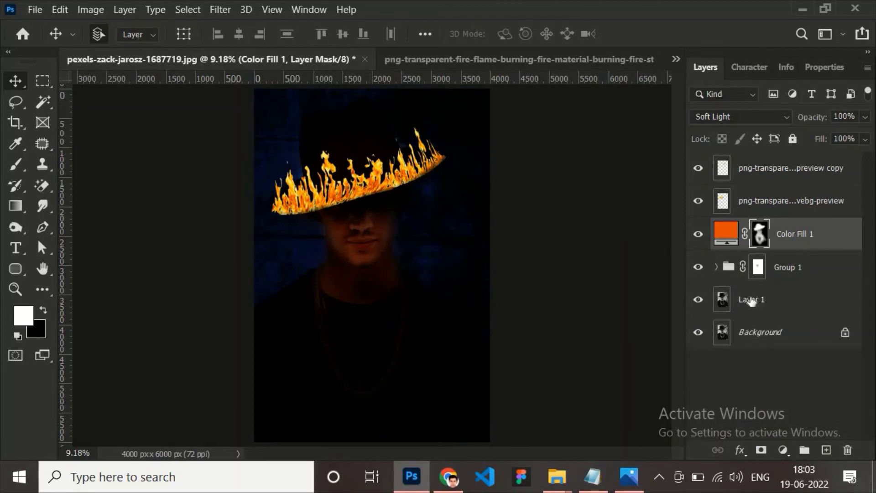
pyautogui.click(772, 300)
pyautogui.keyDown('shift'); pyautogui.click(776, 168); pyautogui.keyUp('shift')
pyautogui.hotkey('ctrl', 'g')
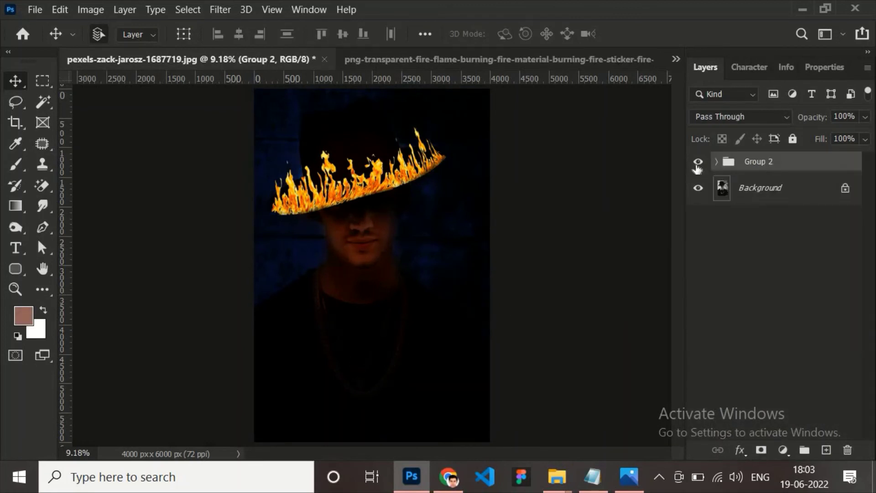
# Compare Group 2 on and off, then try converting it to a Smart Object and undo
pyautogui.click(698, 162)
pyautogui.click(699, 162)
pyautogui.click(698, 163)
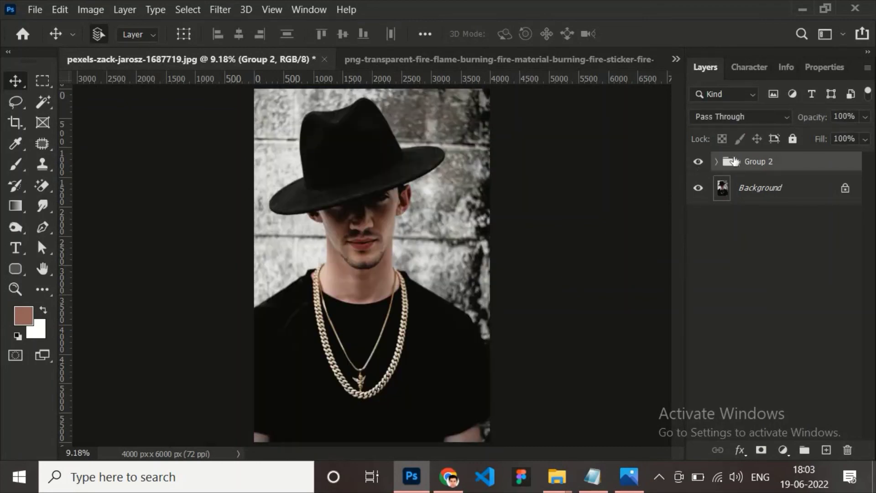
pyautogui.click(699, 162)
pyautogui.rightClick(731, 162)
pyautogui.click(777, 162)
pyautogui.rightClick(777, 161)
pyautogui.click(708, 217)
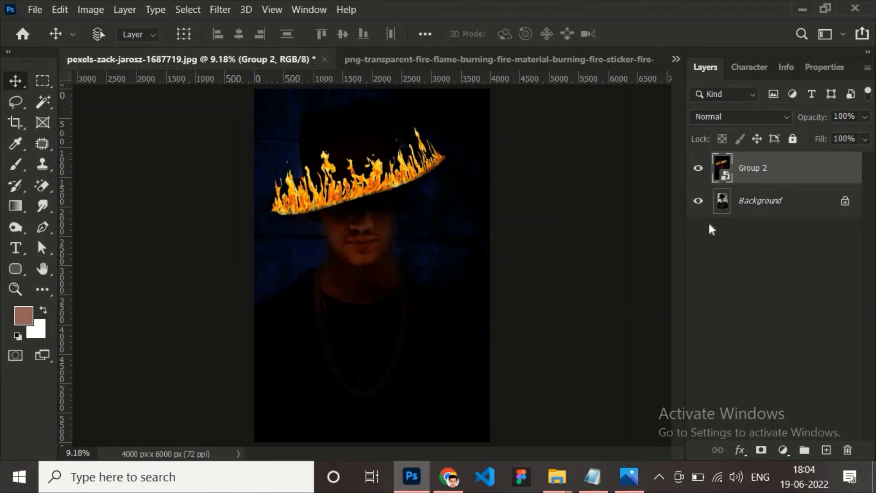
pyautogui.hotkey('ctrl', 'z')
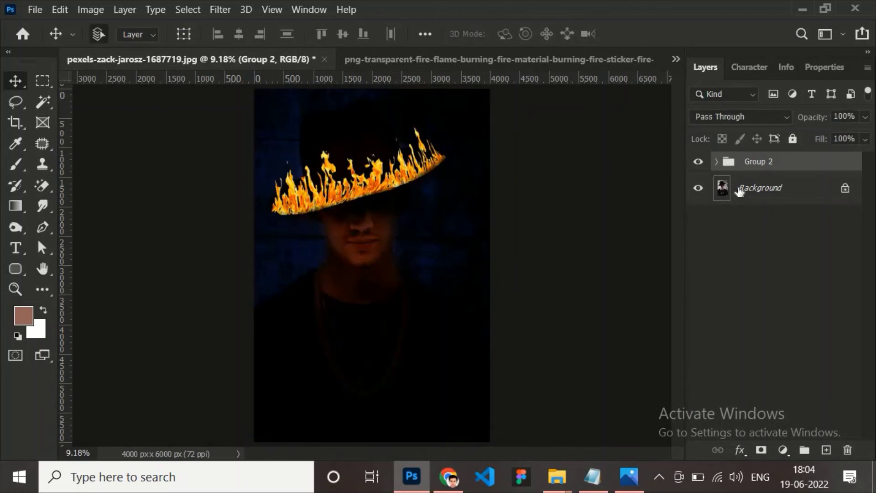
# Mask the flame copy layer in Group 2 and brush black over its lower-left brim edge
pyautogui.click(763, 222)
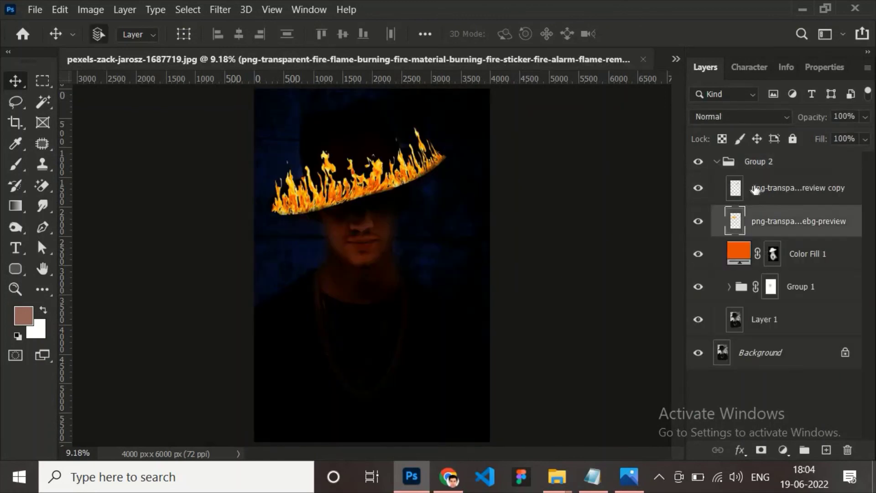
pyautogui.click(776, 187)
pyautogui.scroll(1, 352, 190)
pyautogui.scroll(1, 375, 341)
pyautogui.scroll(1, 376, 341)
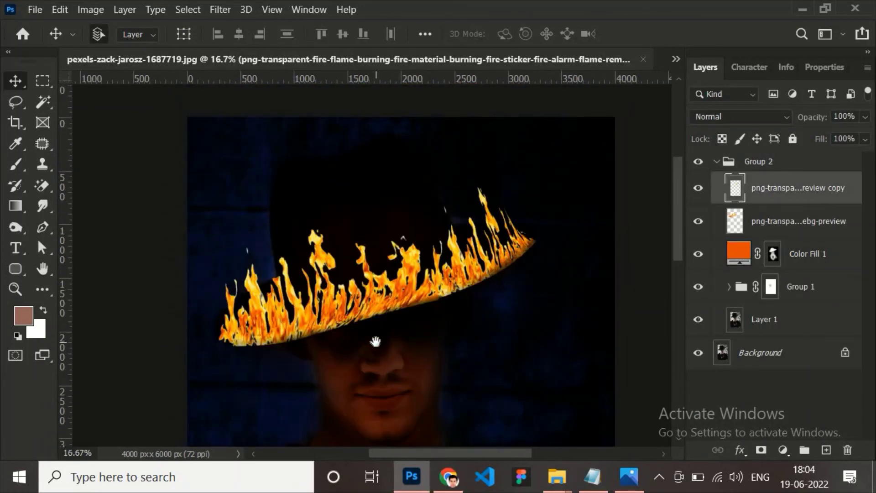
pyautogui.click(761, 451)
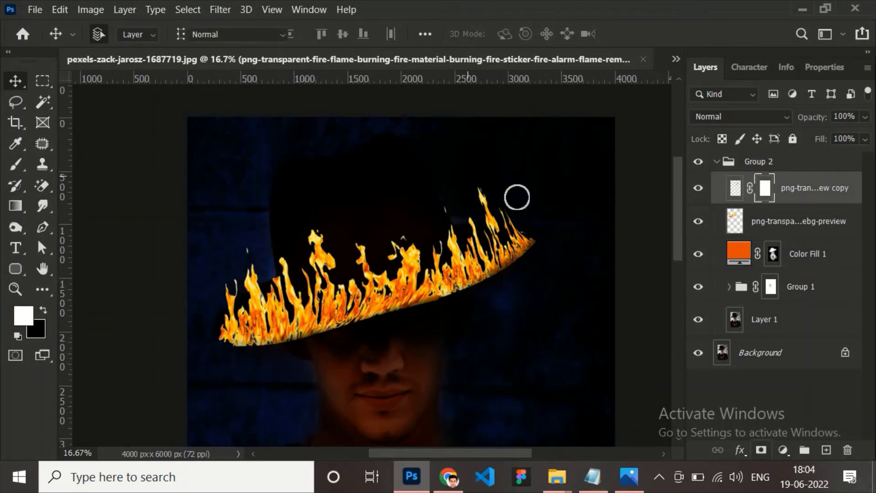
pyautogui.press('b')
pyautogui.press('x')
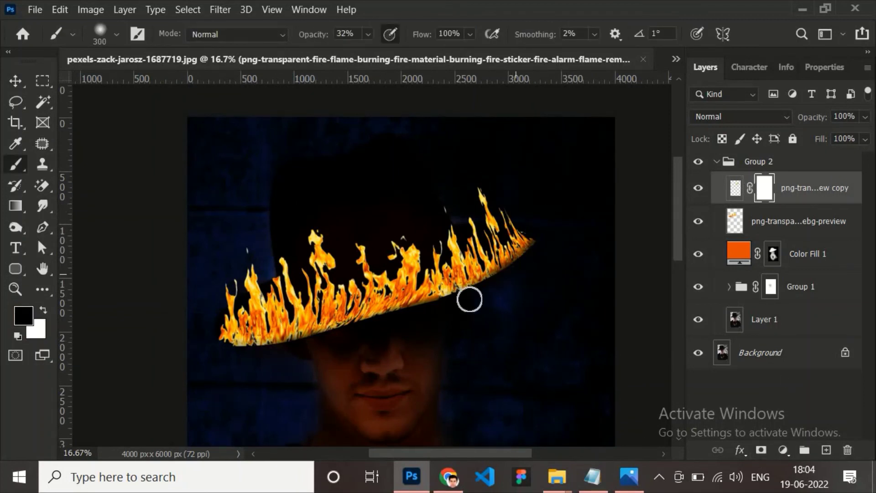
pyautogui.moveTo(225, 357); pyautogui.dragTo(324, 339)
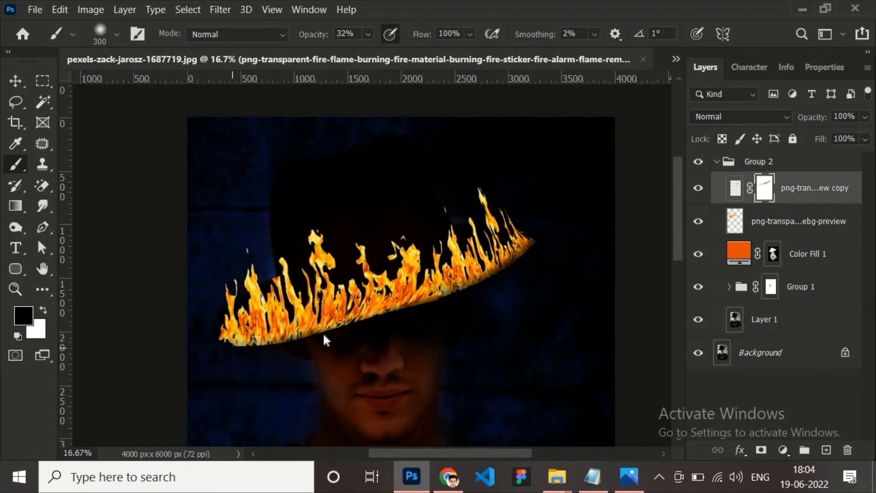
# Mask the other flame layer and blend its lower edge along the hat brim in black
pyautogui.click(789, 222)
pyautogui.click(761, 450)
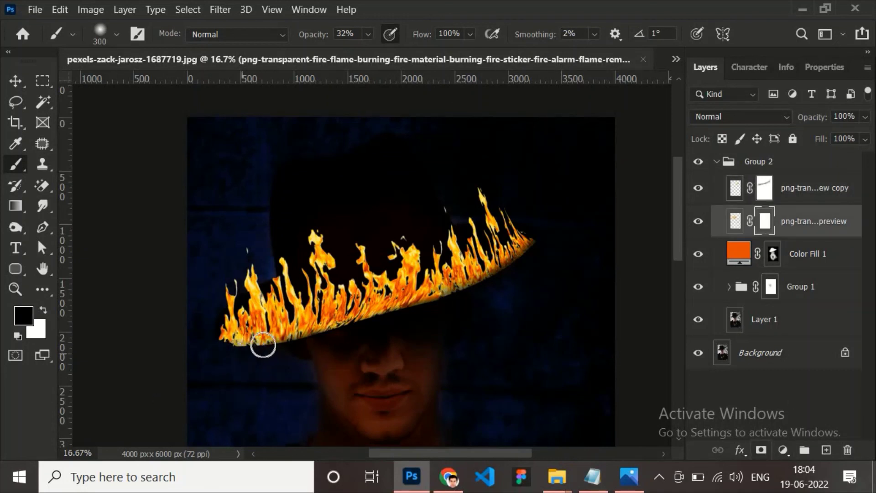
pyautogui.moveTo(236, 352); pyautogui.dragTo(520, 254)
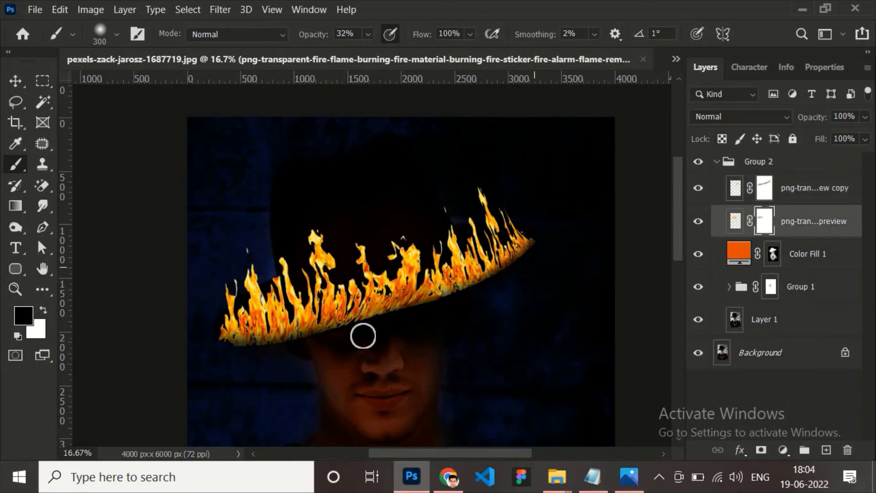
pyautogui.hotkey('ctrl', '0')
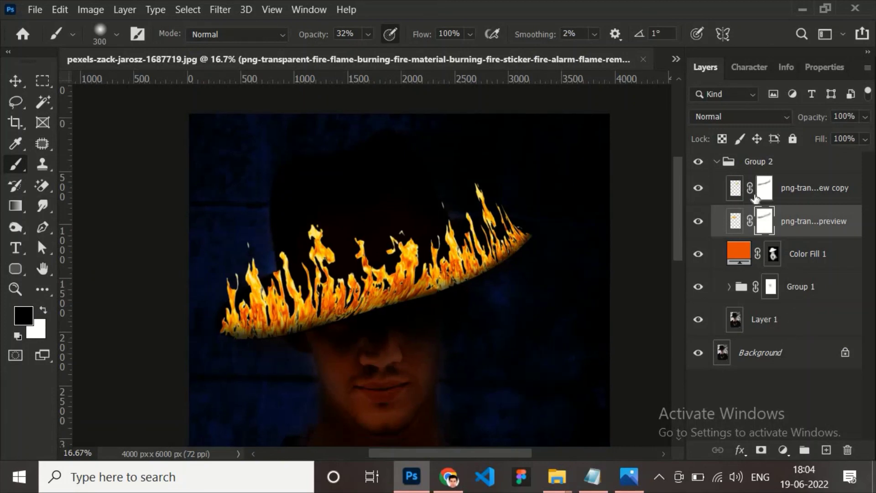
pyautogui.click(716, 169)
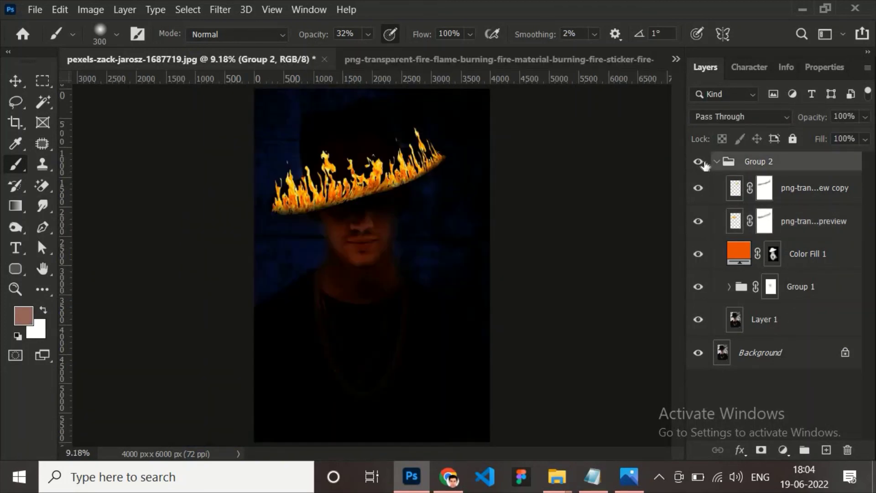
# Paint white at 100% opacity on the Color Fill 1 mask over the face and neck
pyautogui.click(773, 254)
pyautogui.press('d')
pyautogui.press('x')
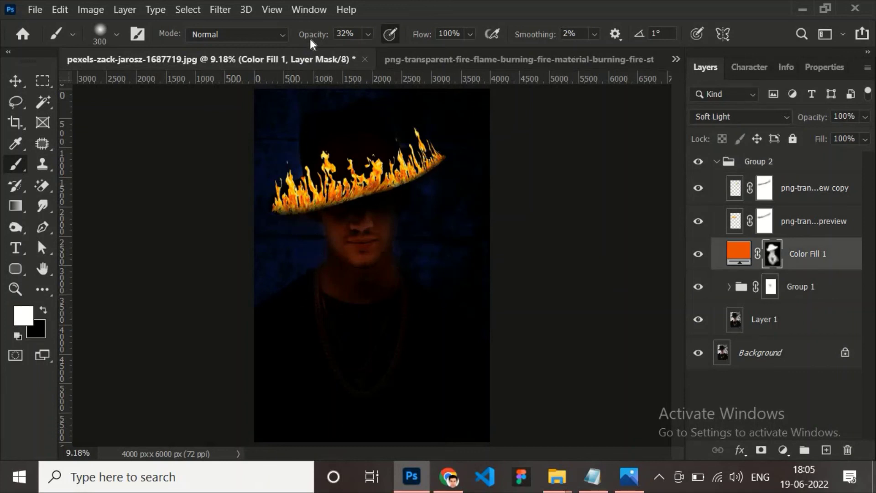
pyautogui.moveTo(308, 39); pyautogui.dragTo(340, 38)
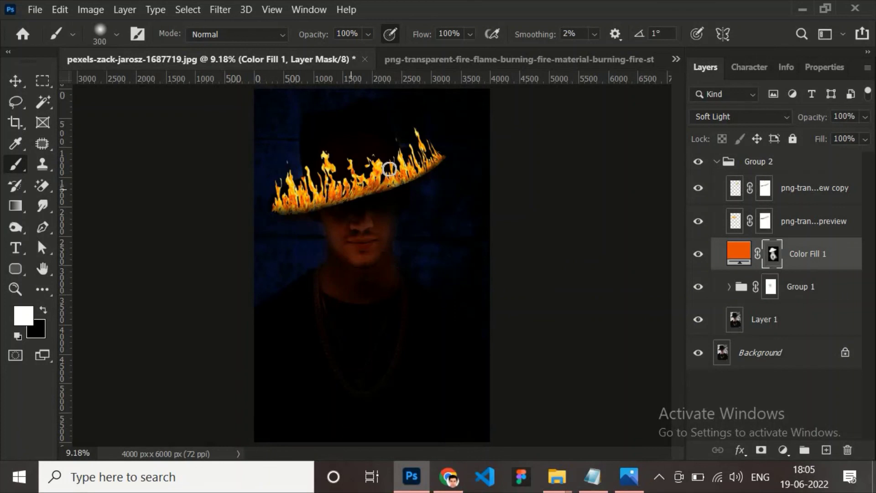
pyautogui.moveTo(390, 169); pyautogui.dragTo(303, 209)
# Collapse Group 2 and toggle its visibility to compare with the original portrait
pyautogui.click(718, 161)
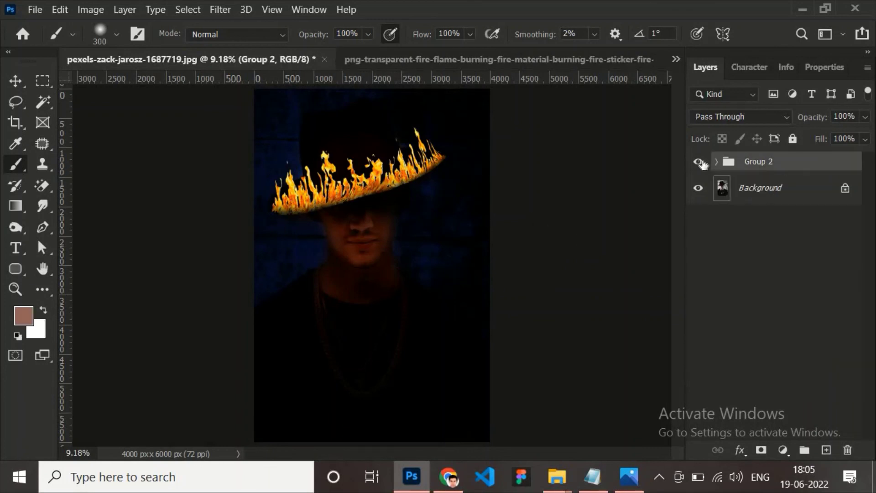
pyautogui.click(699, 161)
pyautogui.click(699, 162)
pyautogui.click(698, 162)
pyautogui.click(698, 161)
pyautogui.click(17, 81)
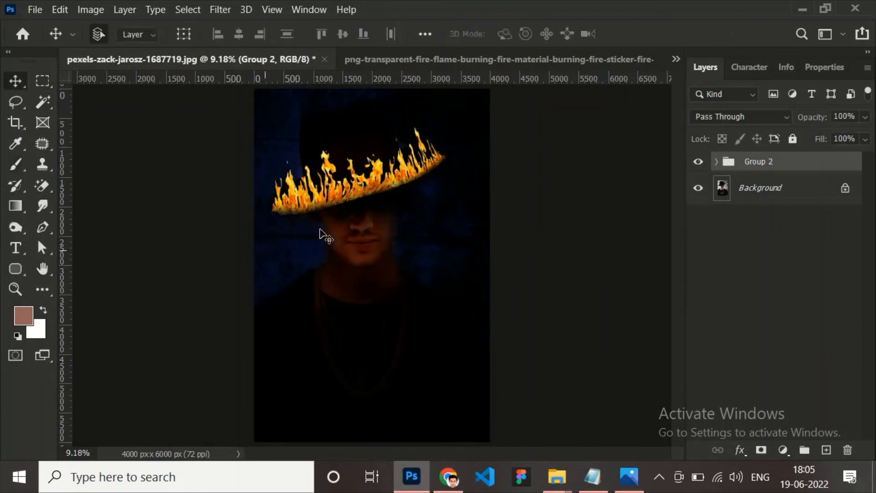